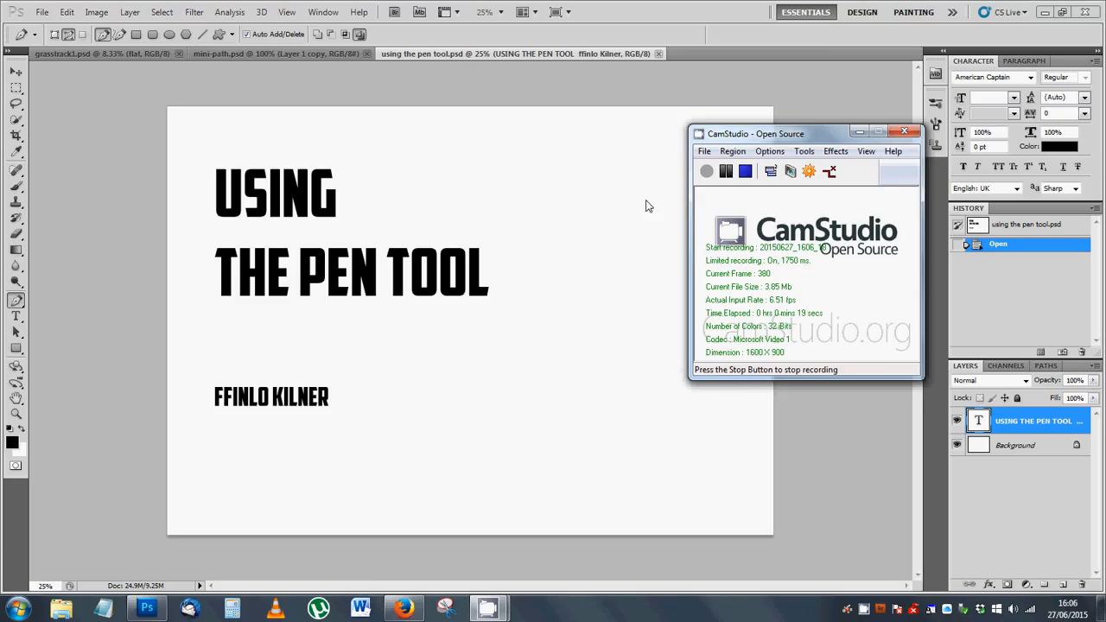
Step: Switch to the mini-path.psd document and display its mini path over the car photo
left_click(523, 100)
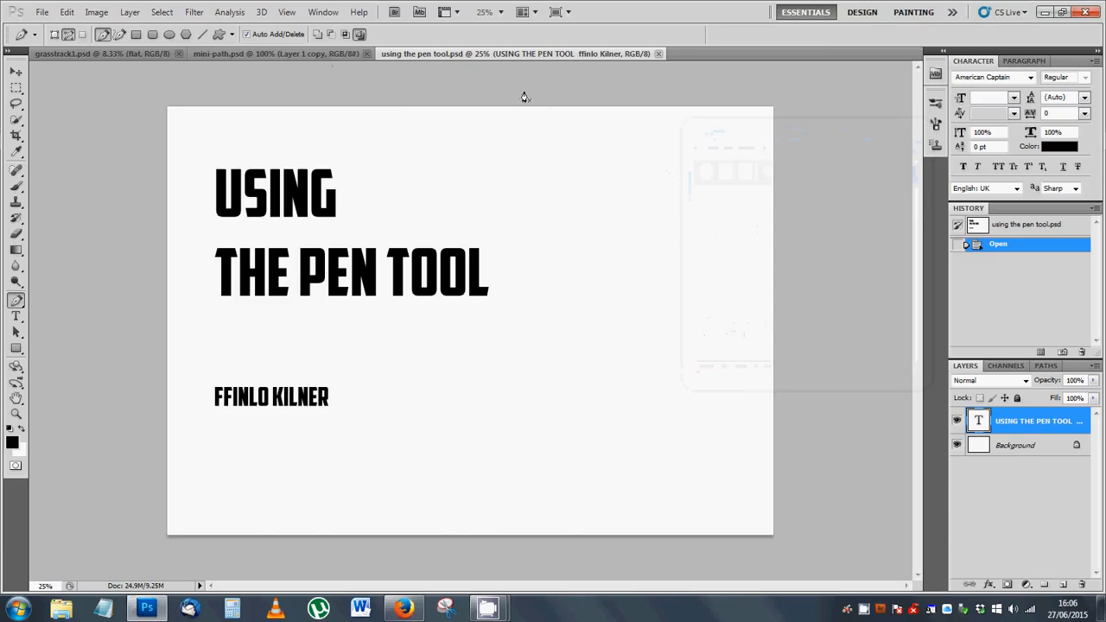
left_click(218, 53)
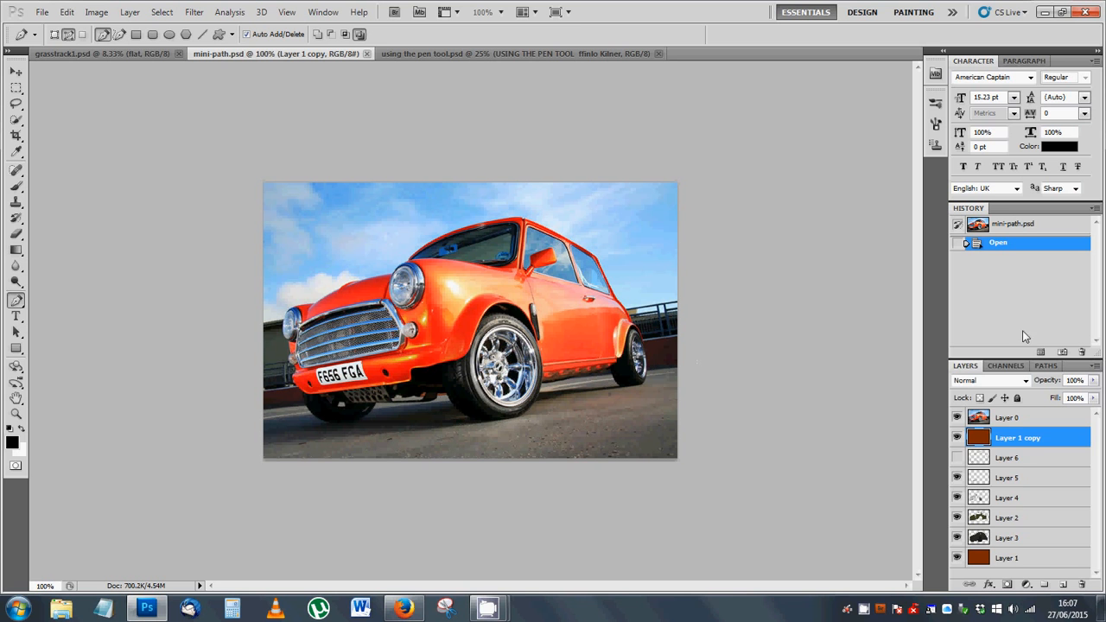
left_click(1045, 366)
left_click(1023, 388)
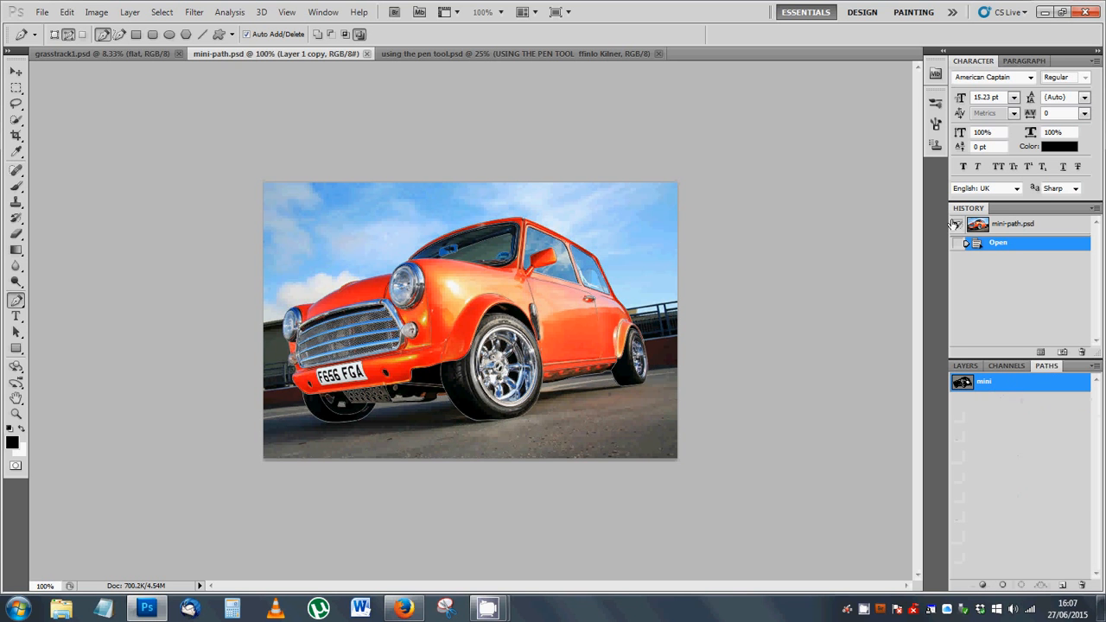
Step: Hide Layer 0 and Layer 1 copy to reveal the coloured artwork beneath the car photo
left_click(965, 366)
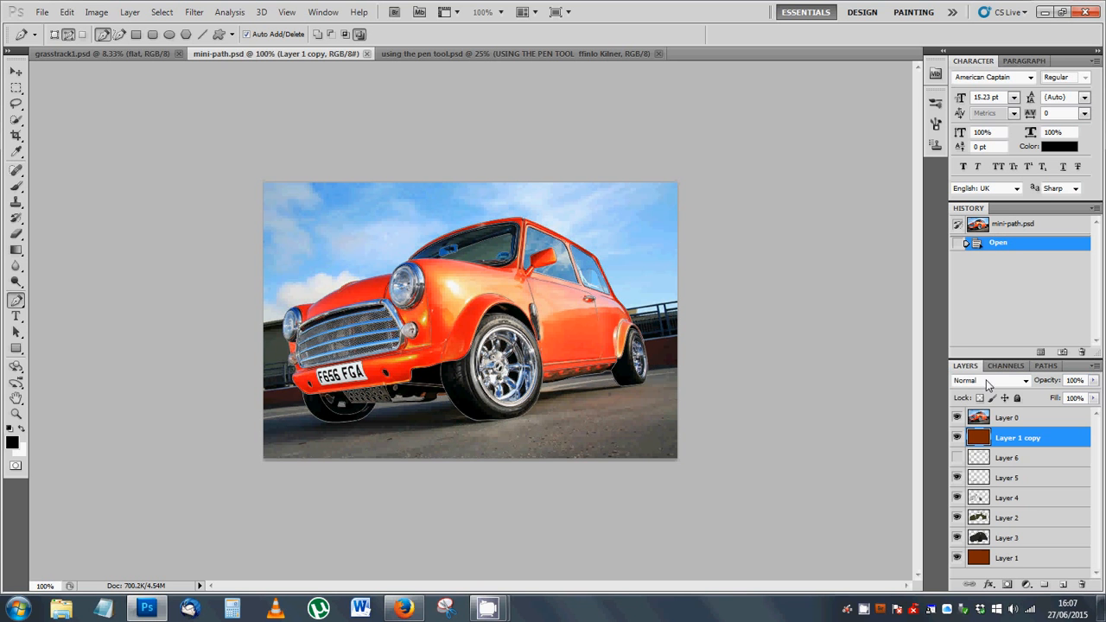
left_click(956, 418)
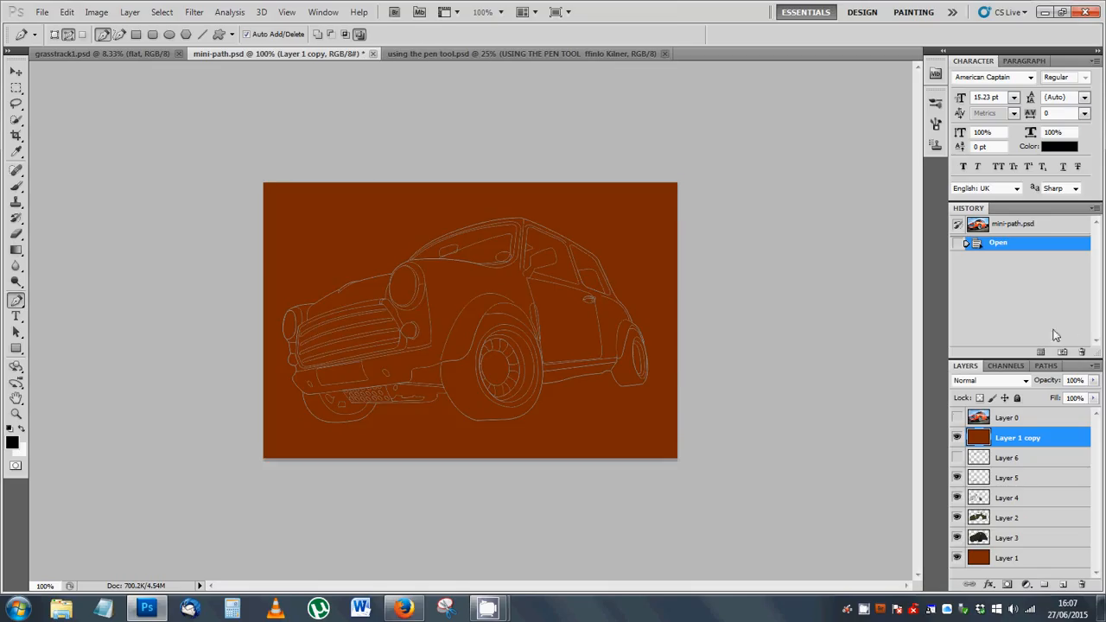
left_click(957, 437)
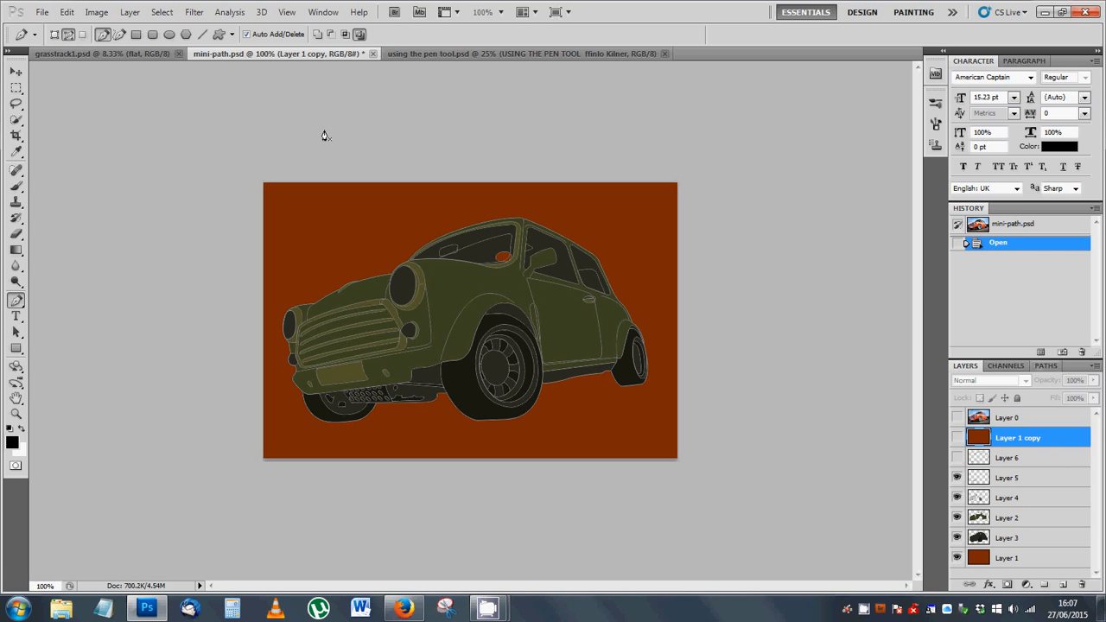
Step: Switch to the grasstrack1.psd document and examine the car artwork up close at 25% zoom
left_click(79, 54)
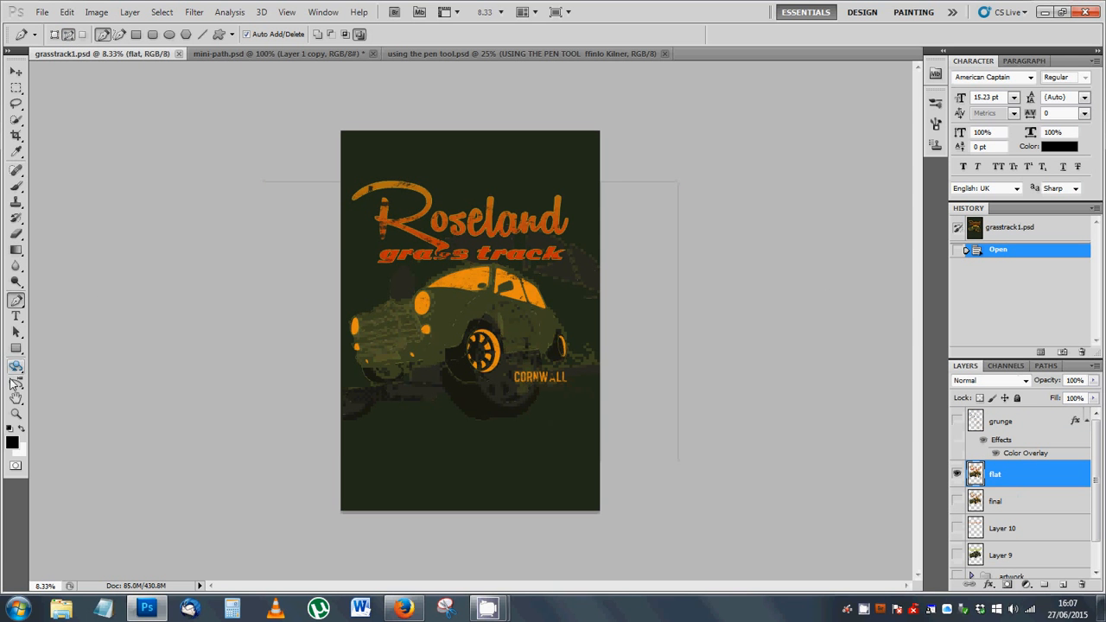
left_click(16, 413)
left_click(478, 318)
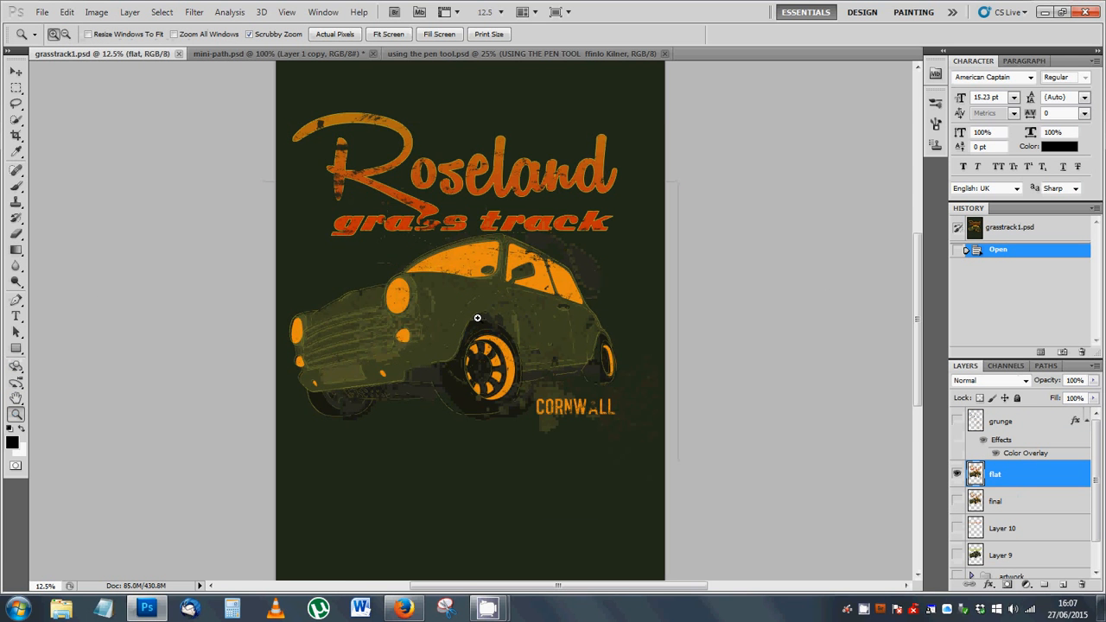
left_click(477, 318)
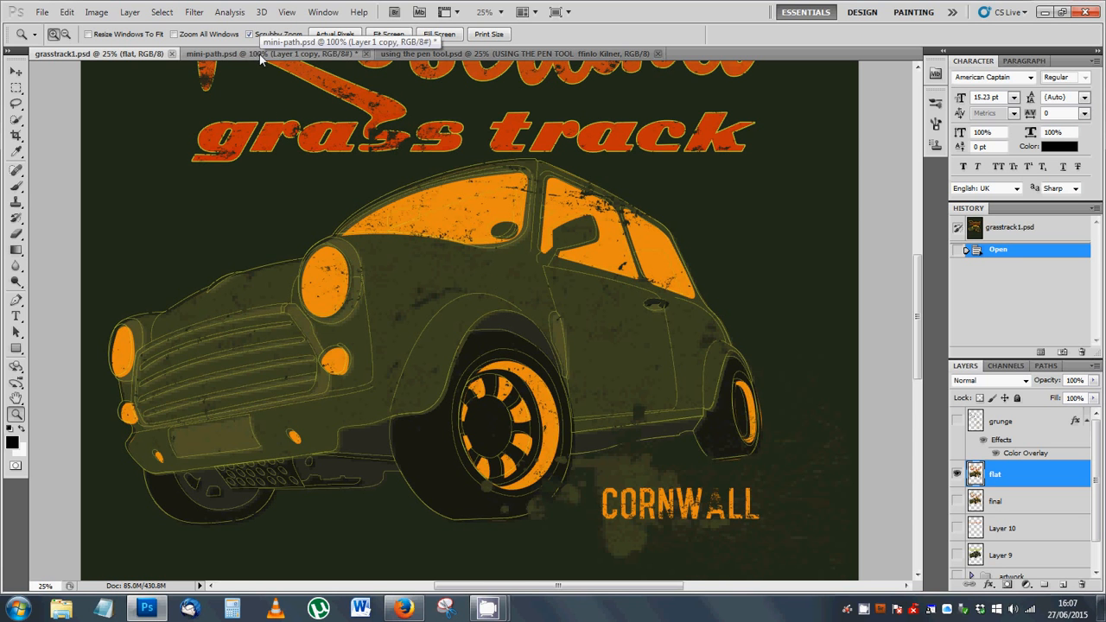
Step: Create a new A4 document from the International Paper preset, 210 x 297 mm at 300 pixels/inch with a white background
left_click(42, 12)
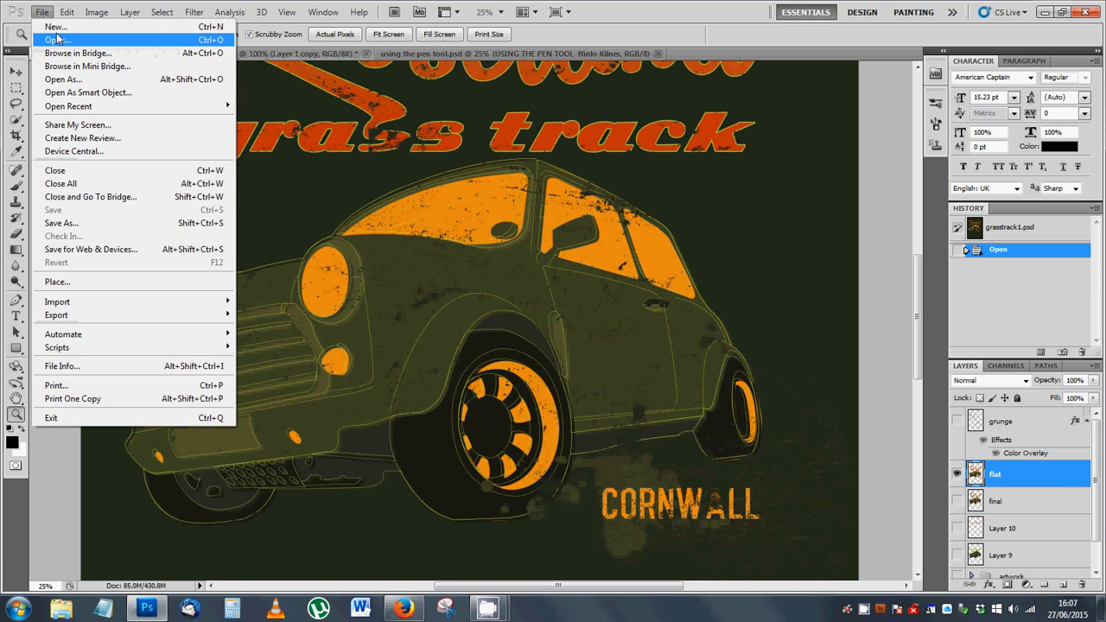
left_click(52, 24)
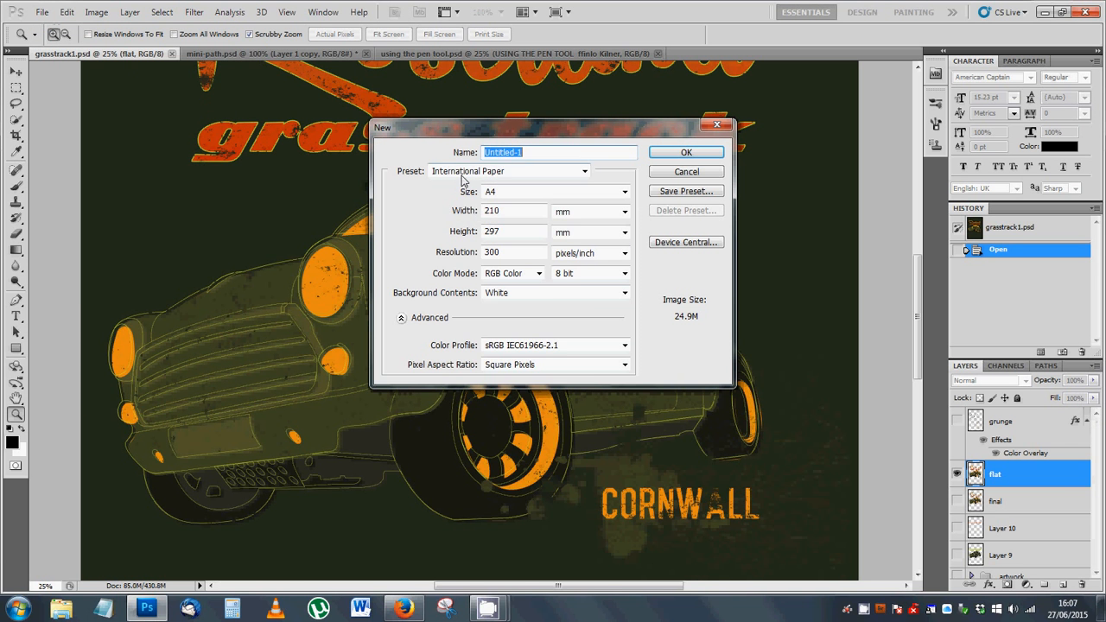
left_click(464, 172)
left_click(464, 177)
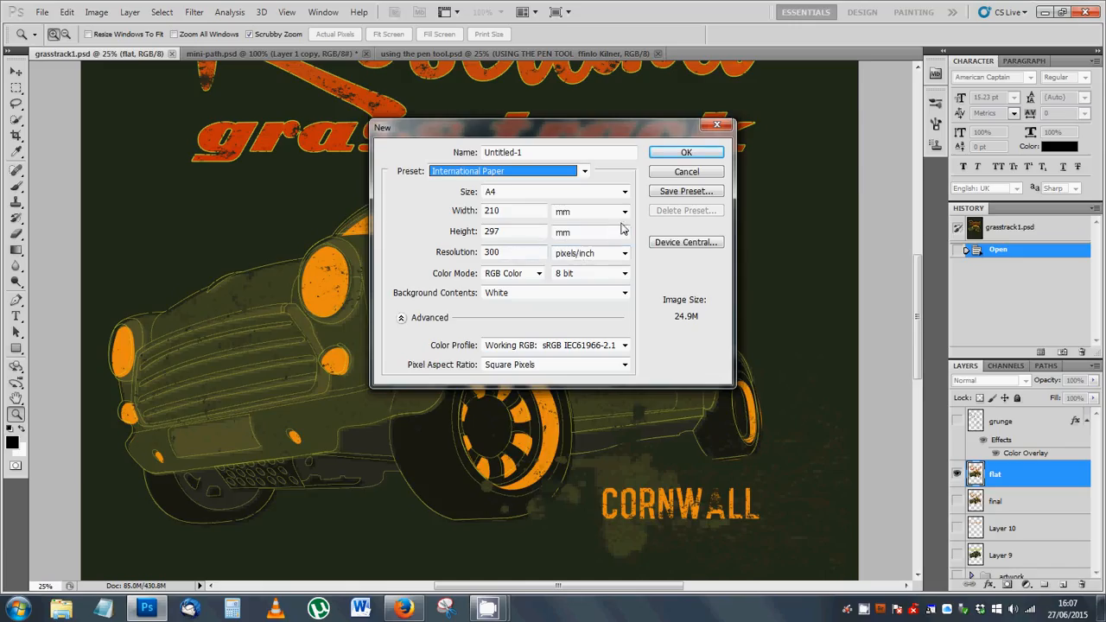
left_click(682, 155)
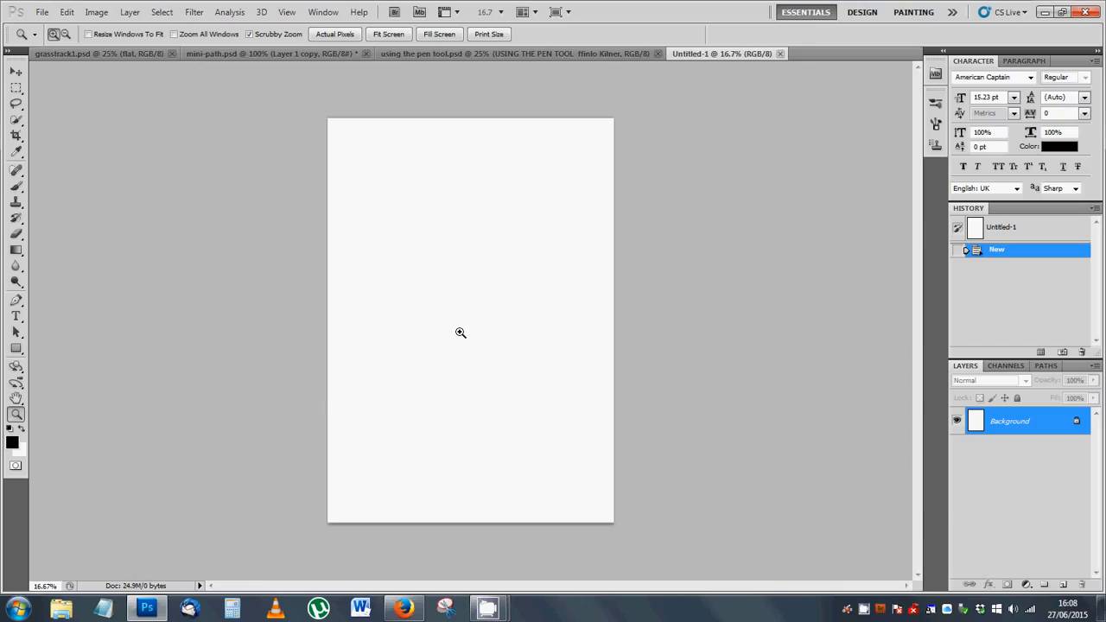
left_click_drag(461, 332, 461, 333)
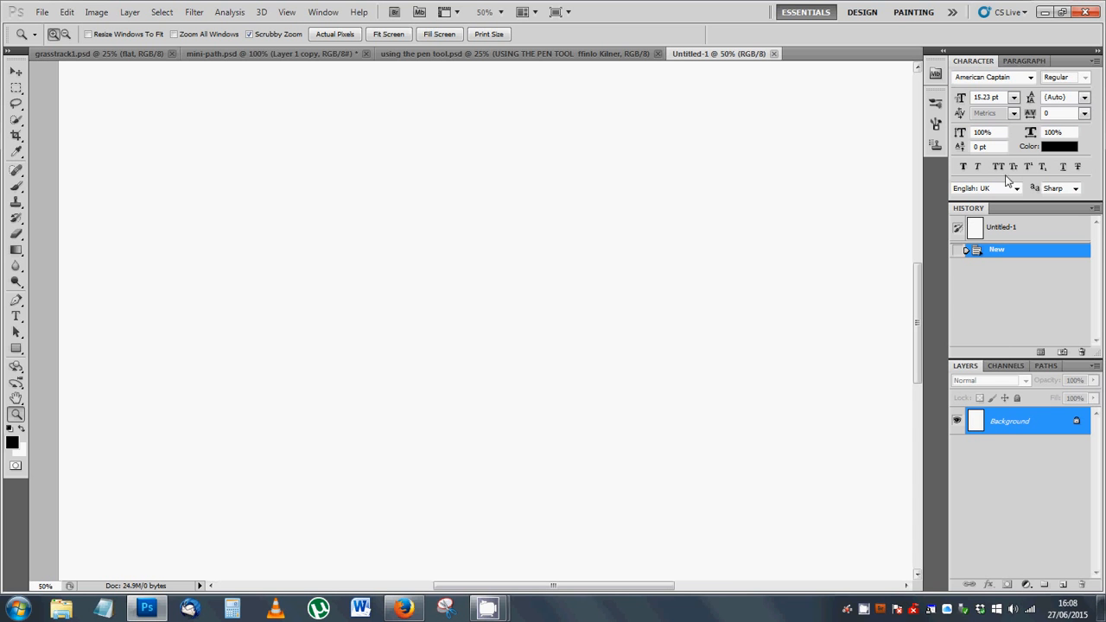
left_click(323, 12)
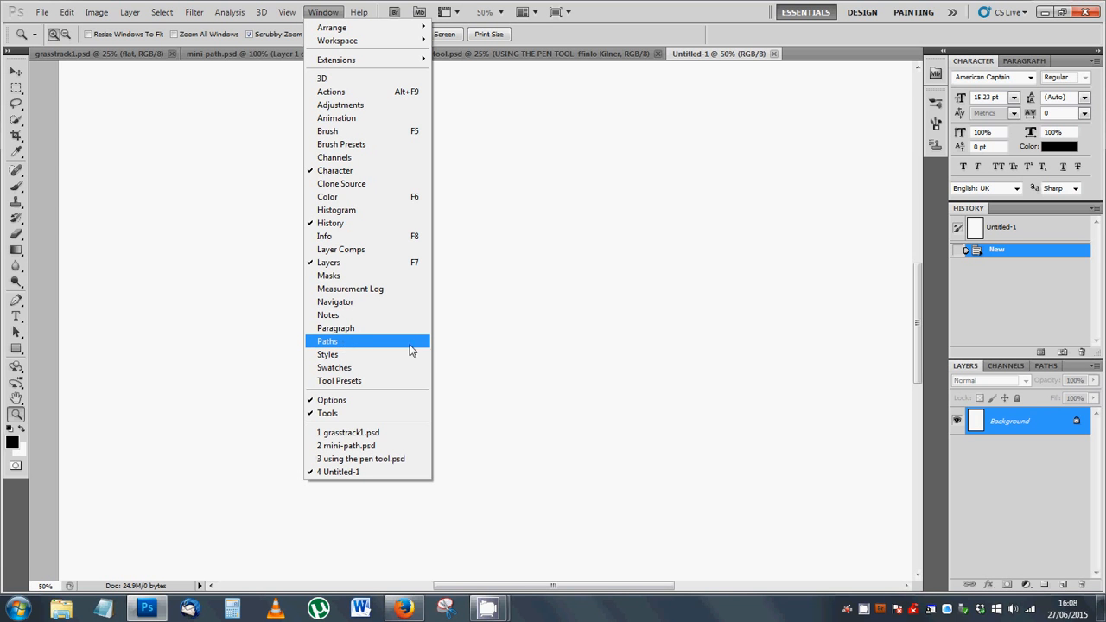
left_click(606, 307)
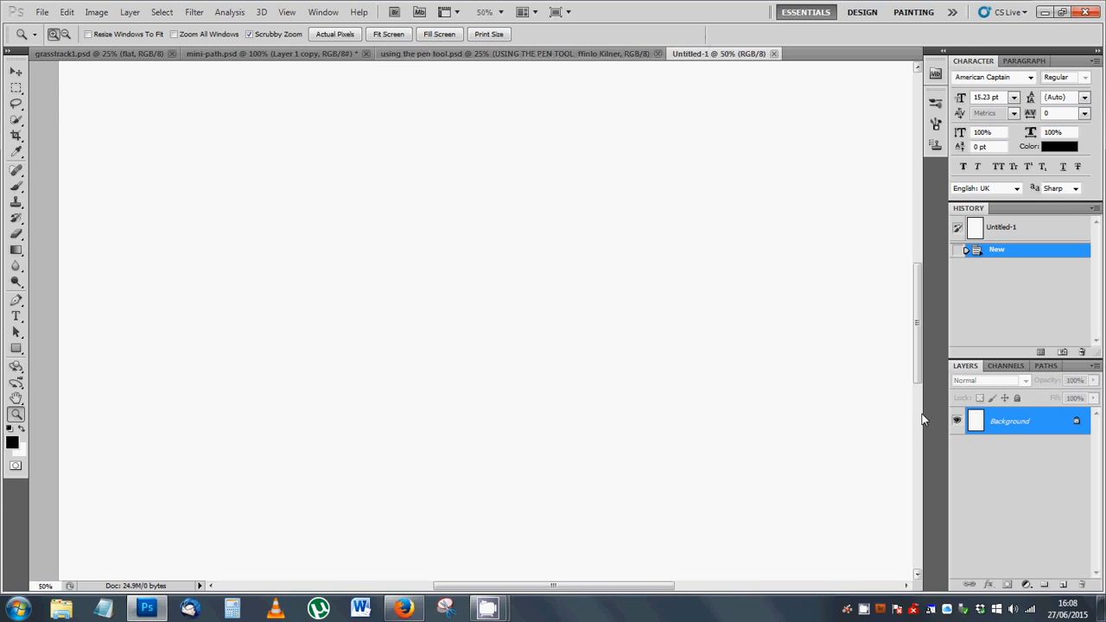
Step: Draw a closed, straight-sided triangular path across the middle of the blank page with the Pen tool
left_click(15, 302)
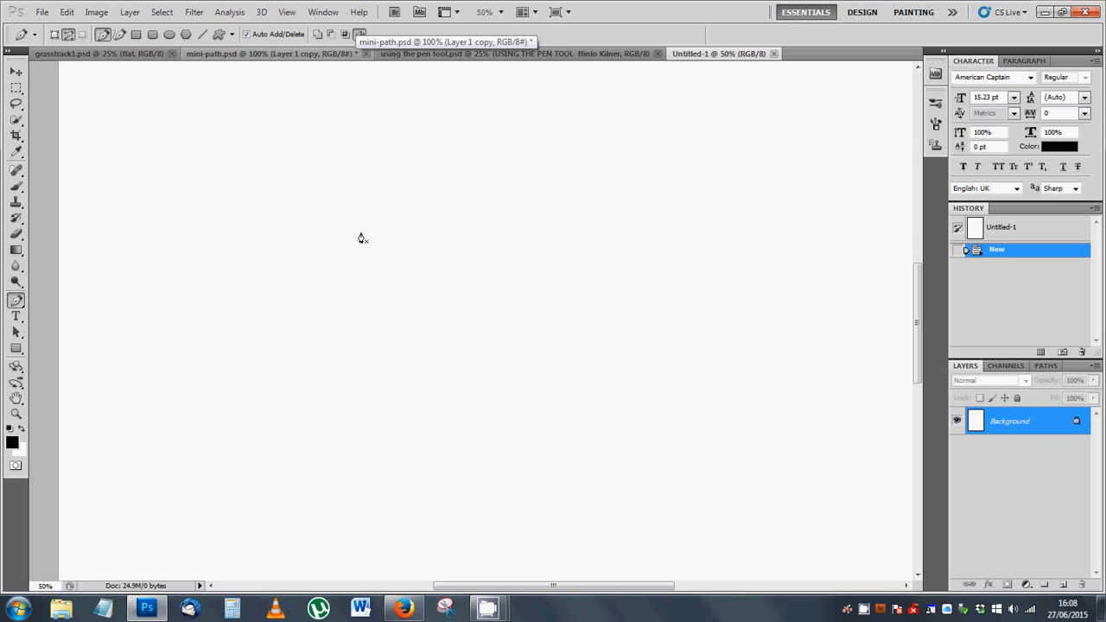
left_click(560, 219)
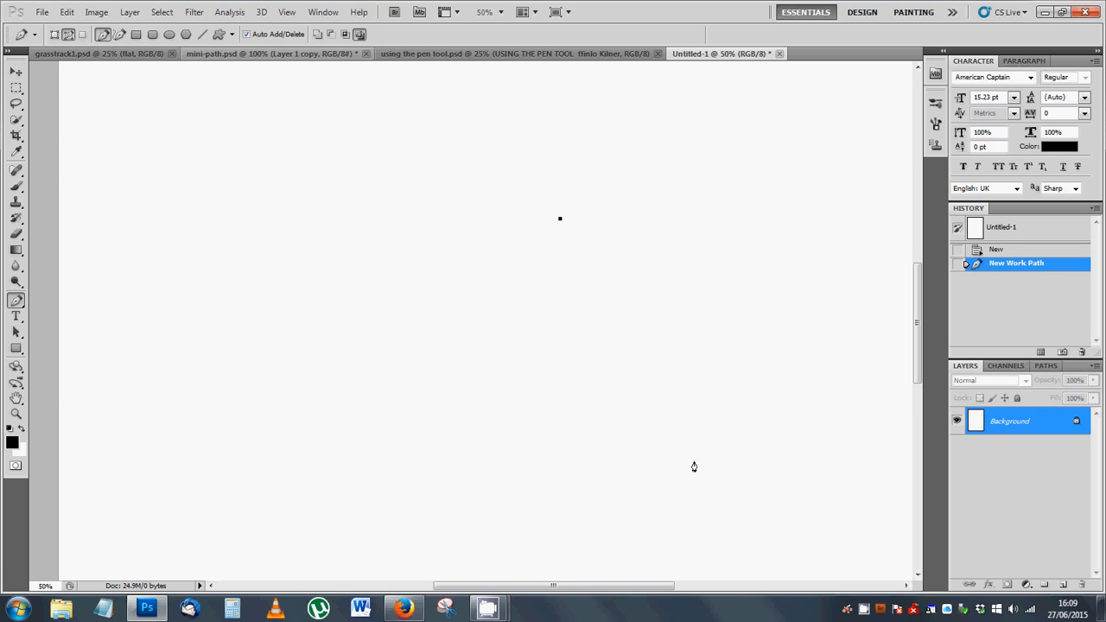
left_click(694, 461)
left_click(259, 418)
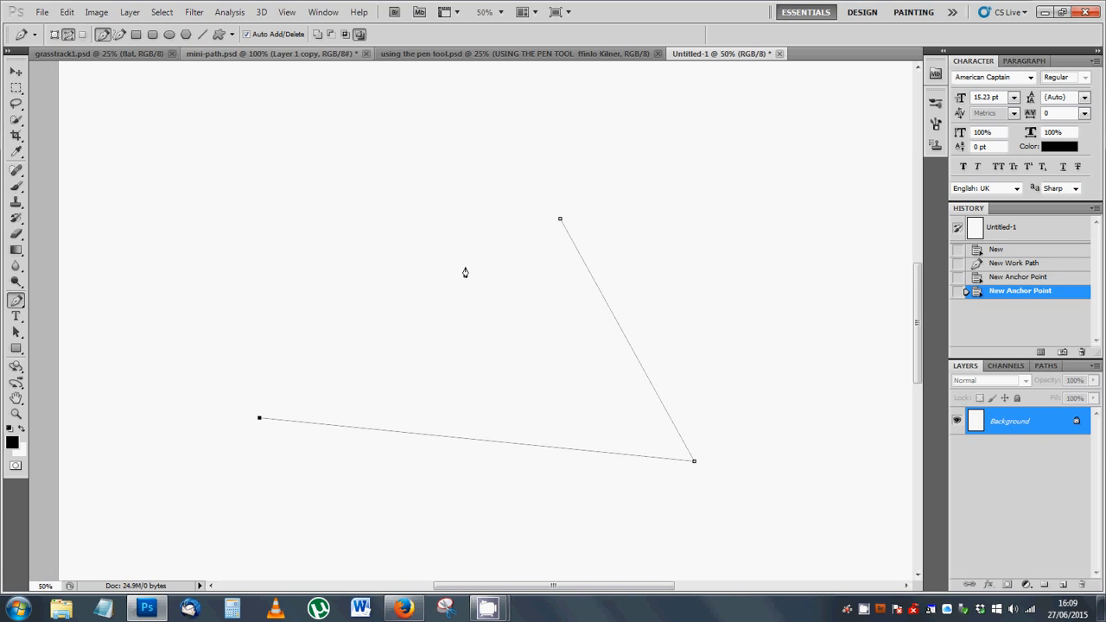
left_click(560, 222)
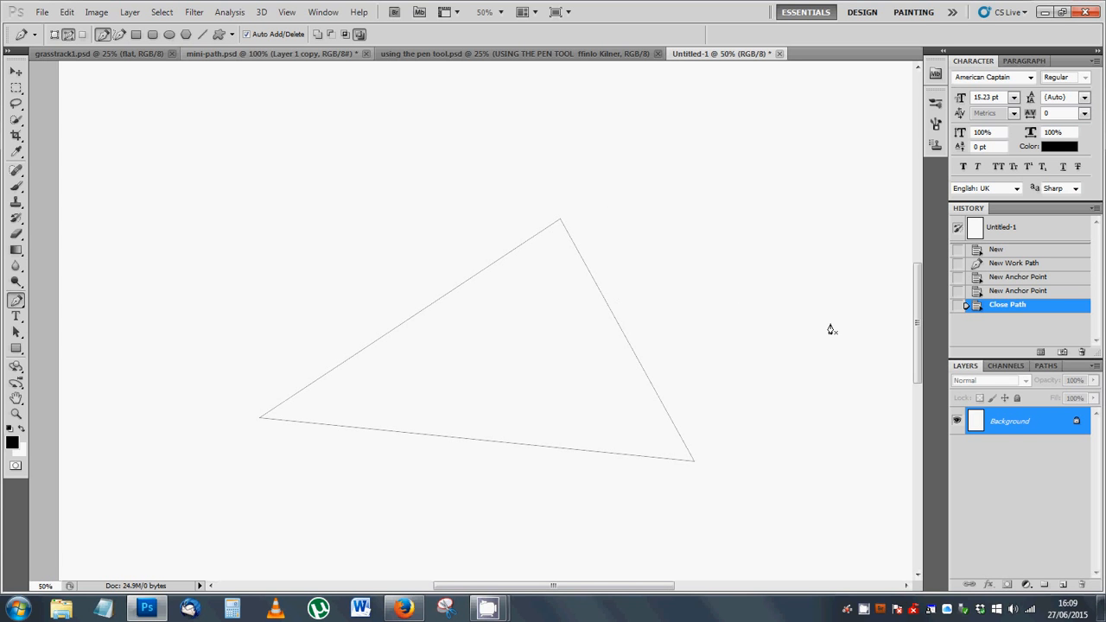
Step: Save the triangle's work path under the name Triangle
left_click(1045, 366)
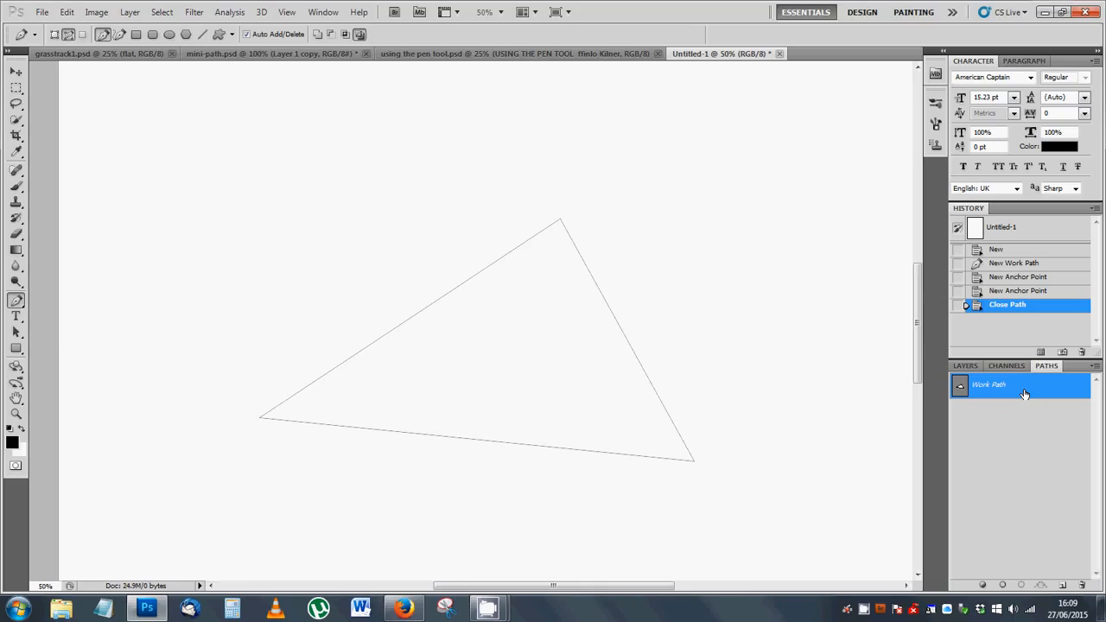
double_click(1021, 389)
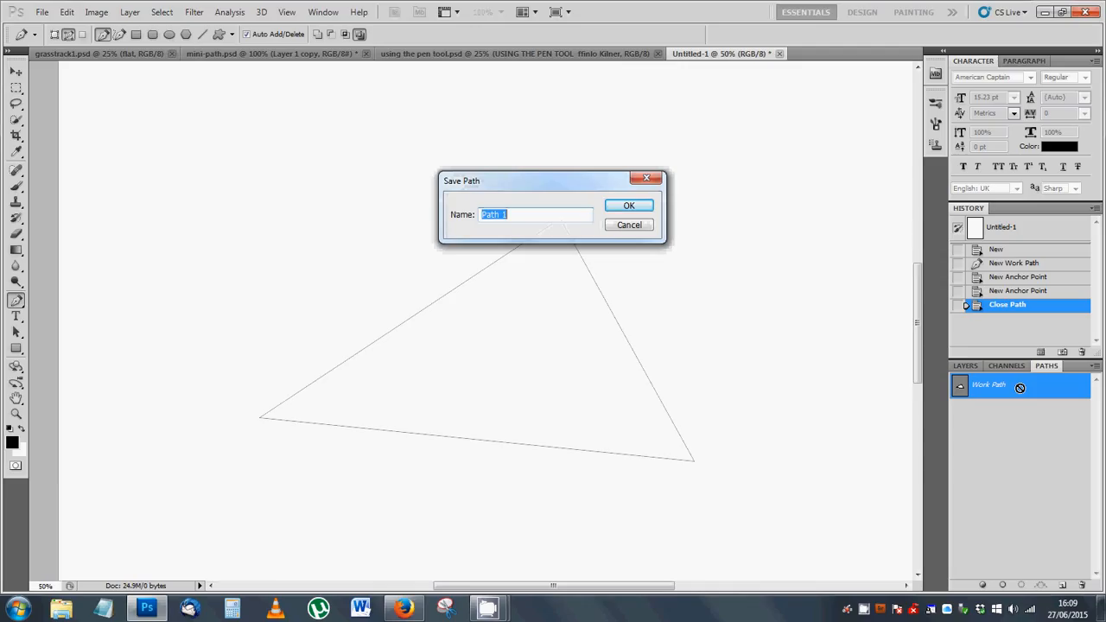
type("Triangle")
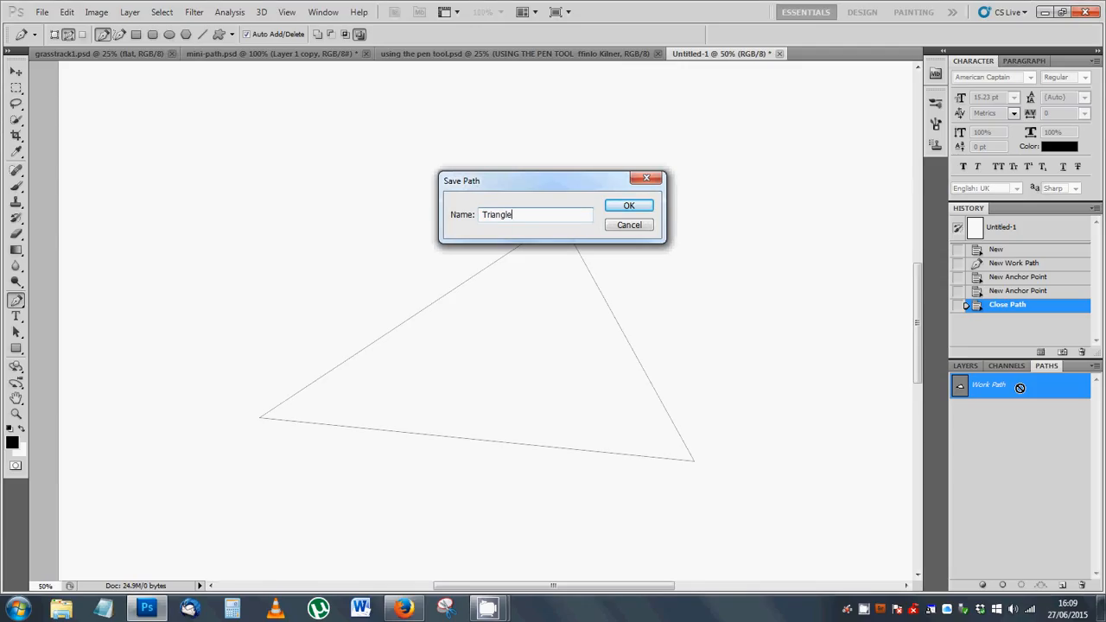
left_click(629, 209)
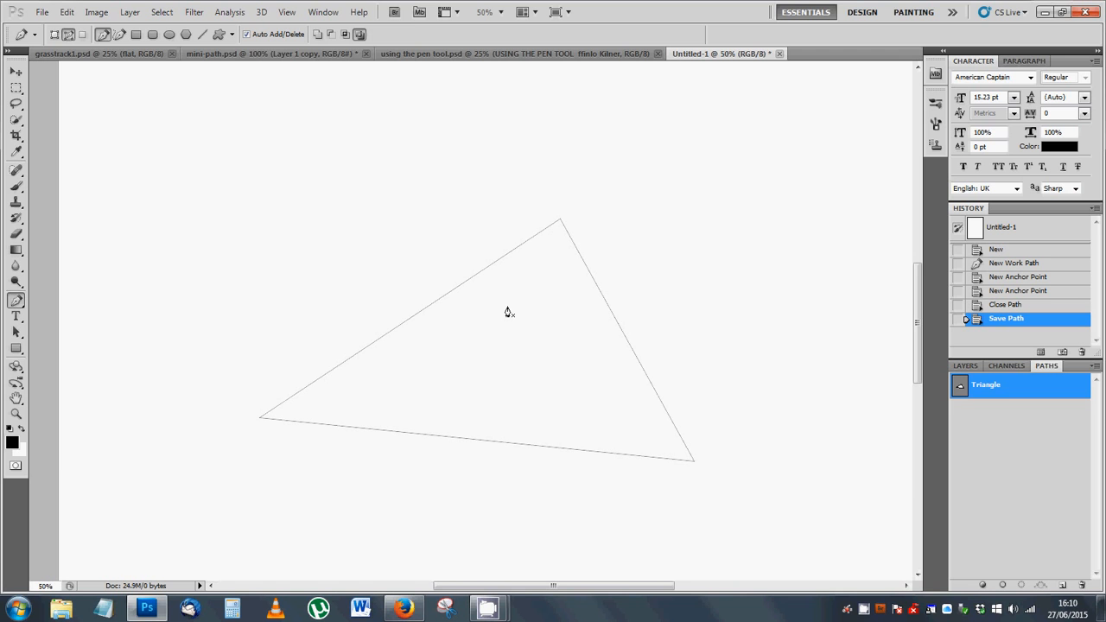
Step: Add a new empty layer above the Background layer
left_click(968, 367)
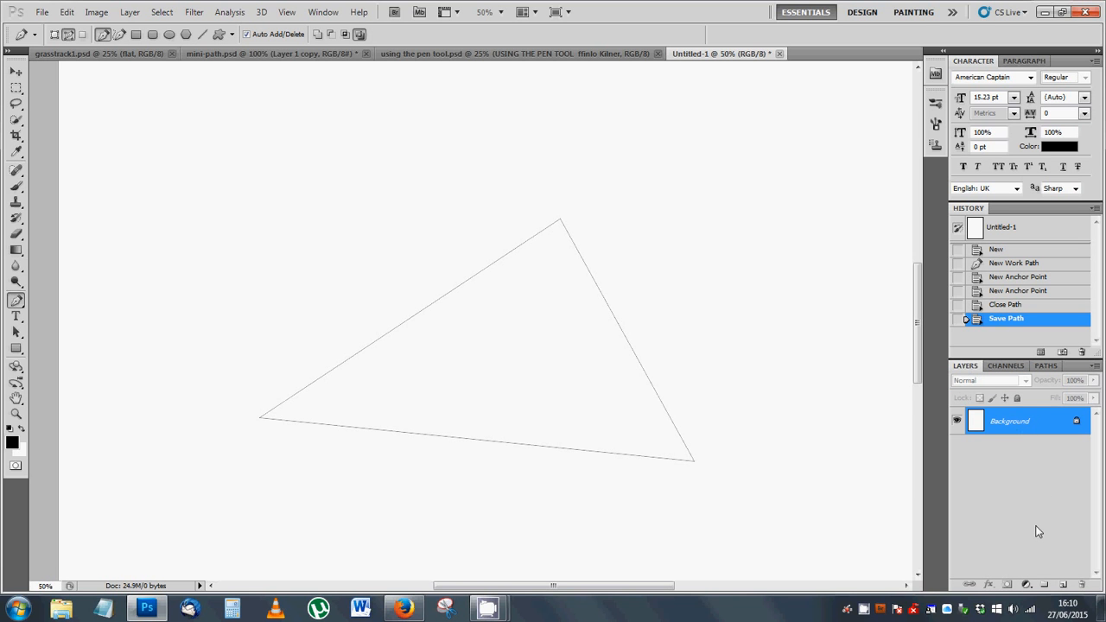
left_click(1064, 586)
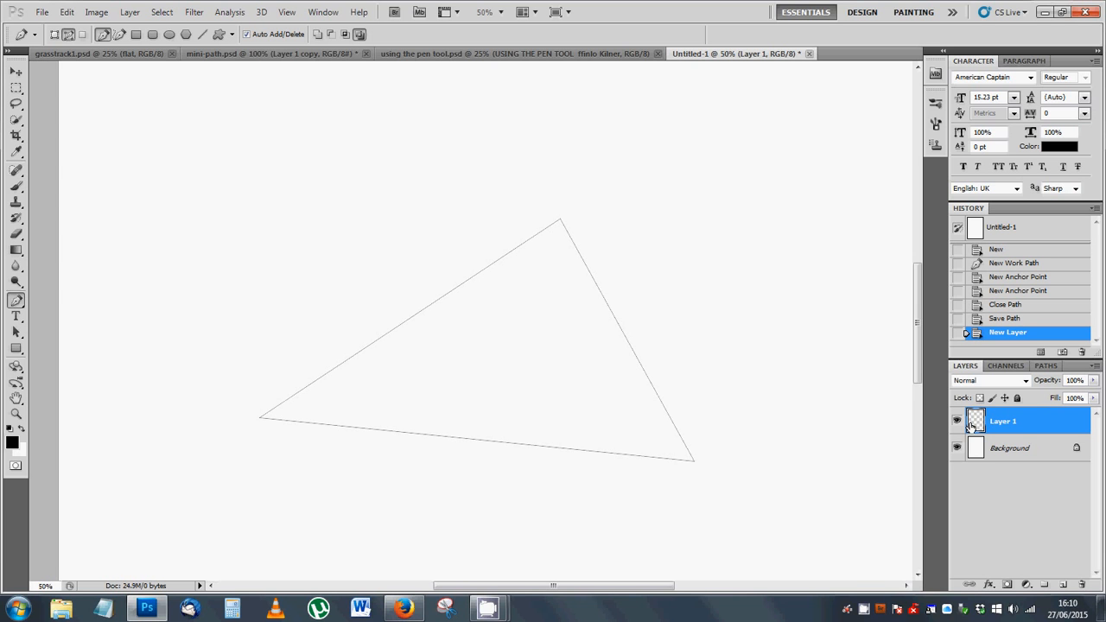
Step: Deselect and reselect the Triangle path twice to check how its outline hides and shows, leaving it selected
left_click(1047, 365)
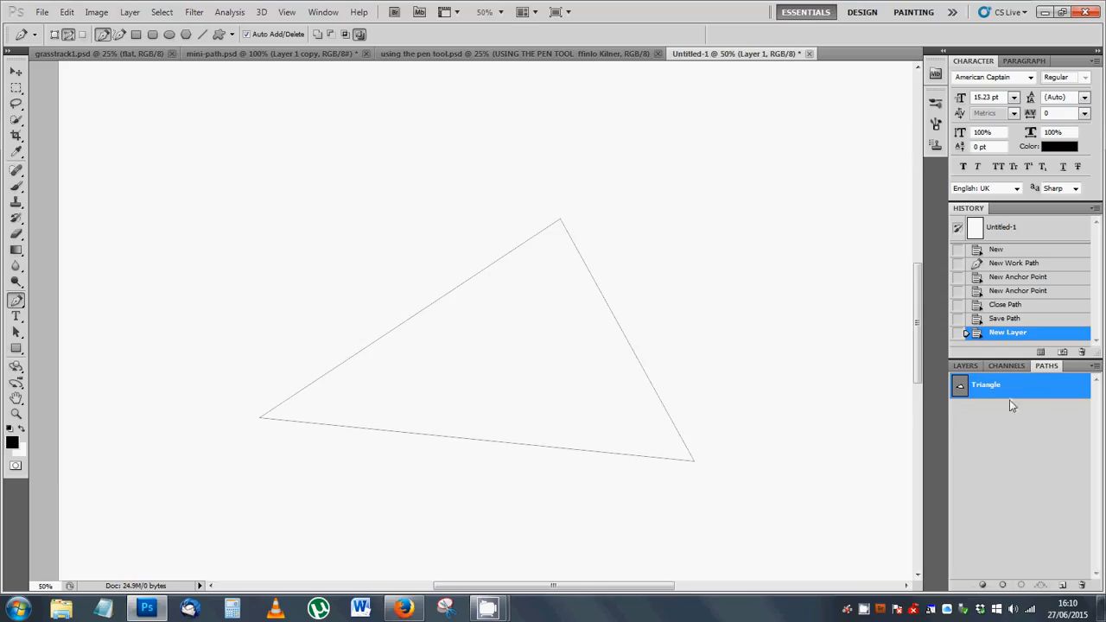
left_click(1016, 492)
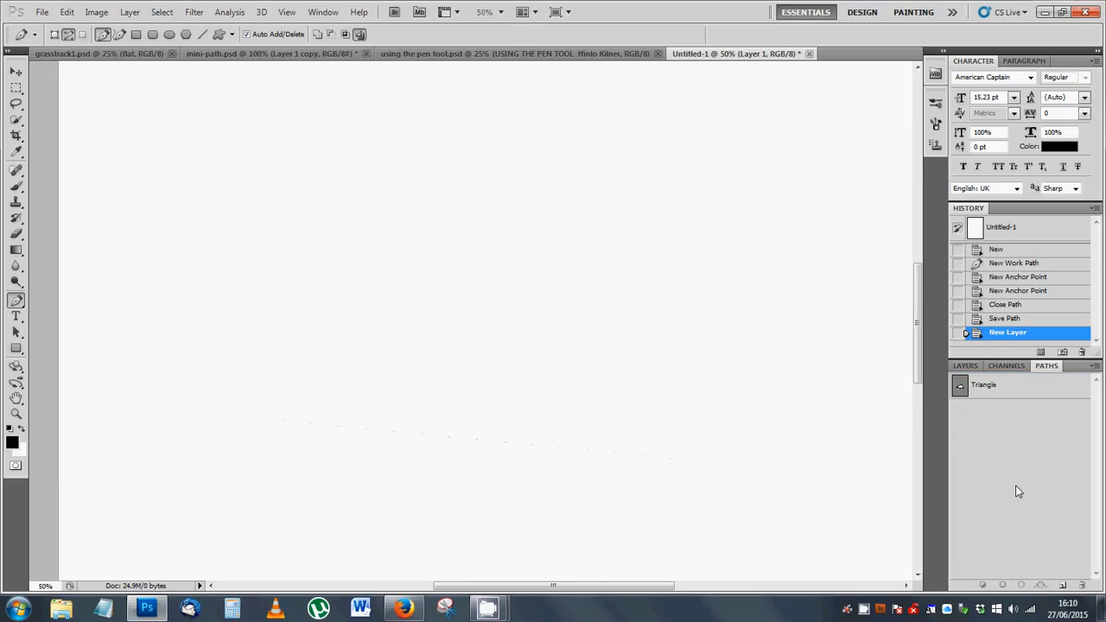
left_click(1009, 388)
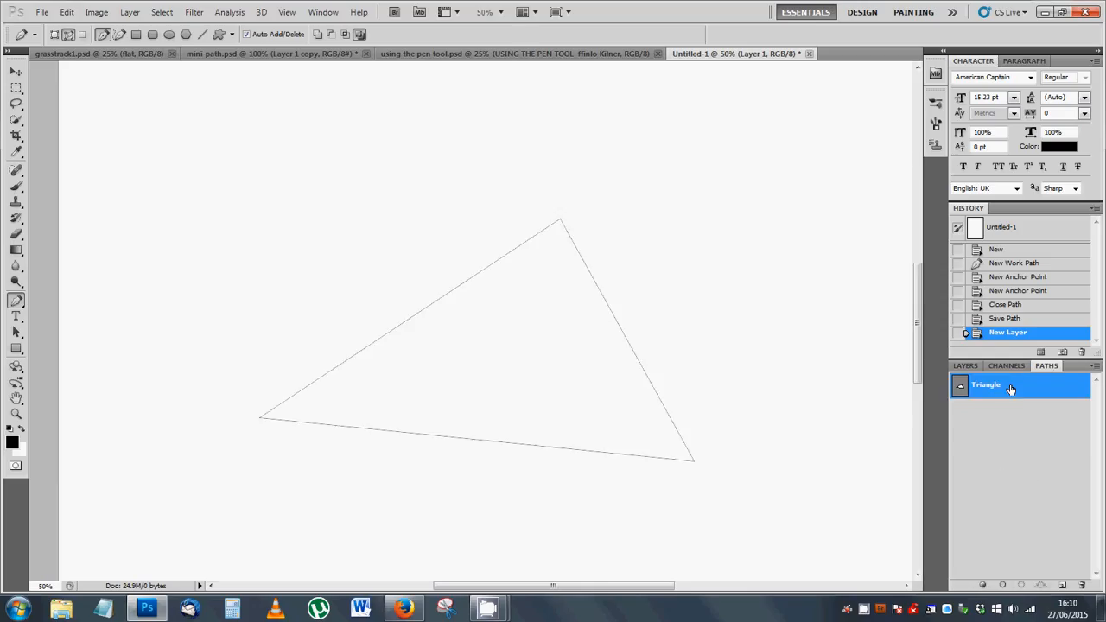
left_click(1014, 450)
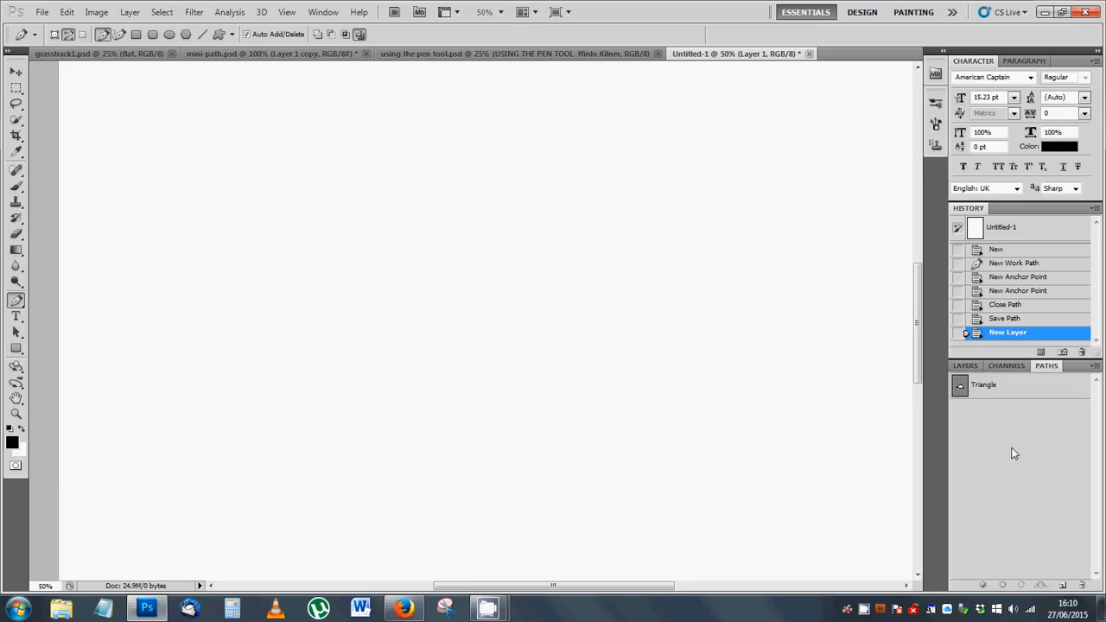
left_click(1018, 390)
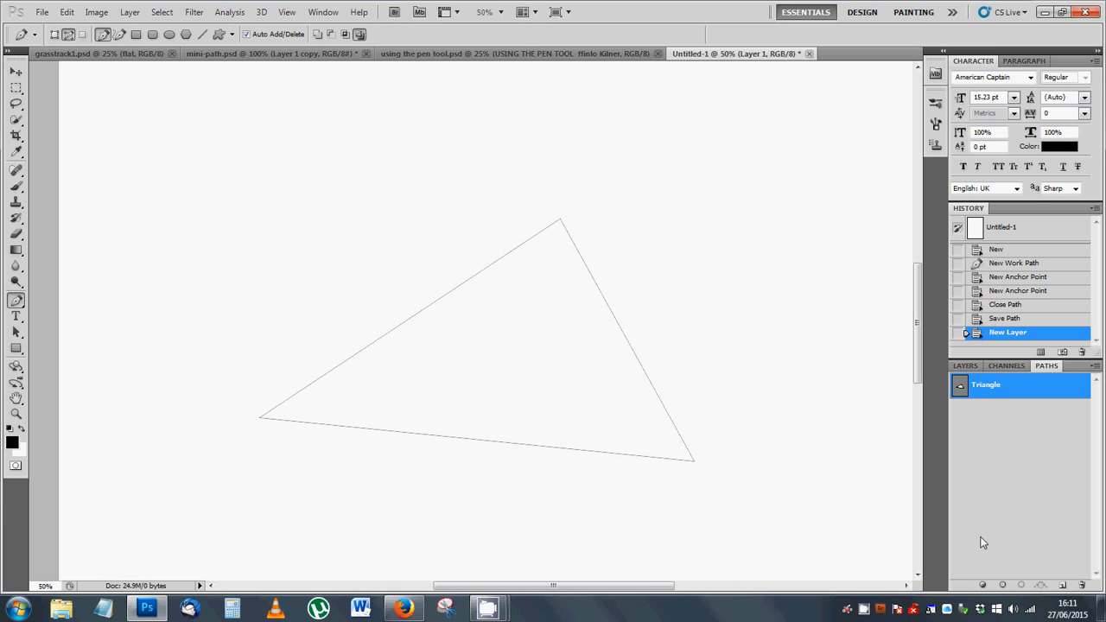
Step: Set the foreground colour to a bright purple, hex ba19d2
left_click(12, 445)
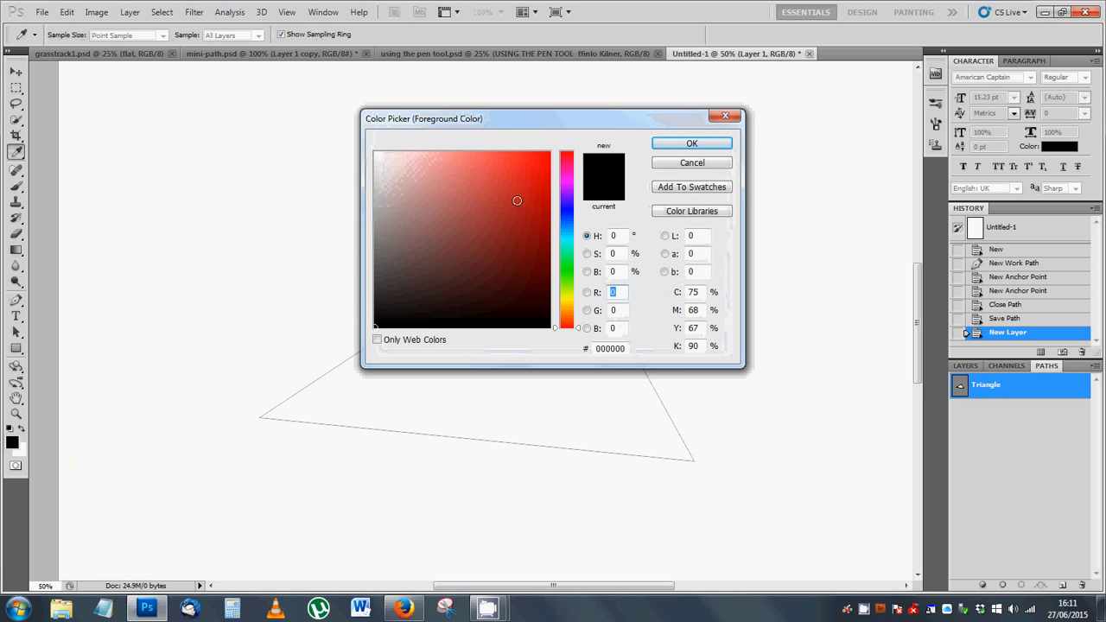
left_click_drag(539, 167, 566, 133)
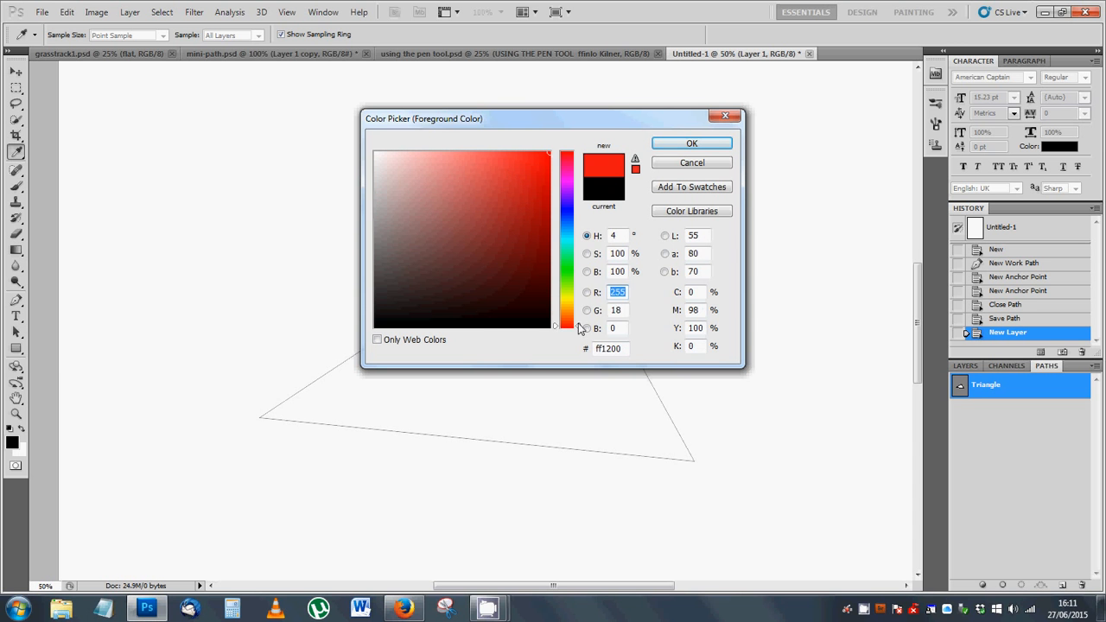
left_click_drag(578, 328, 568, 188)
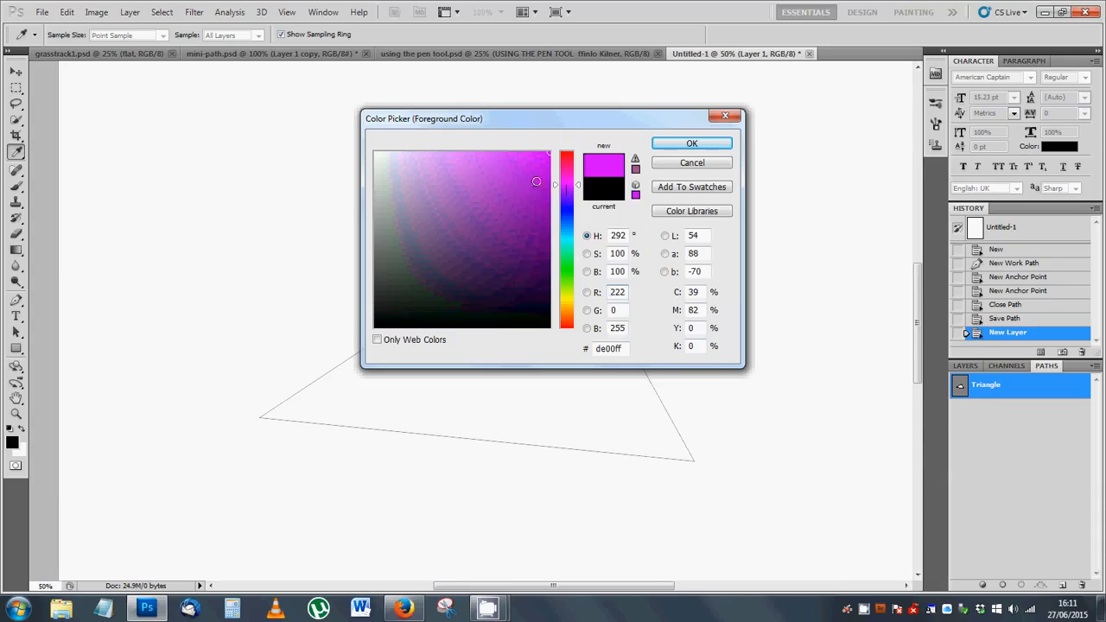
left_click(530, 182)
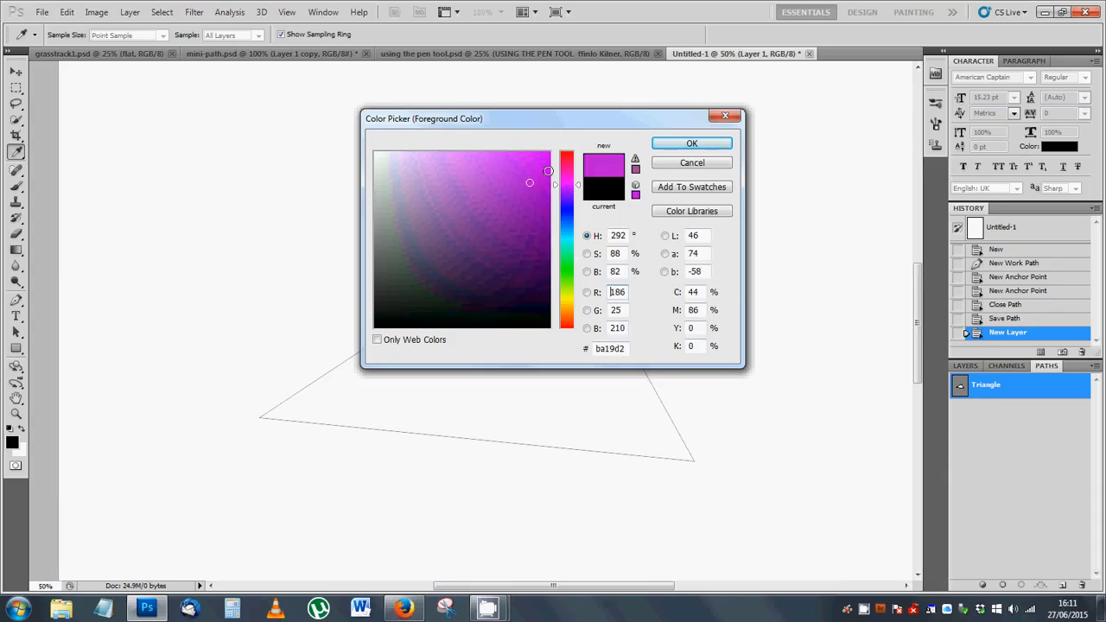
left_click(689, 145)
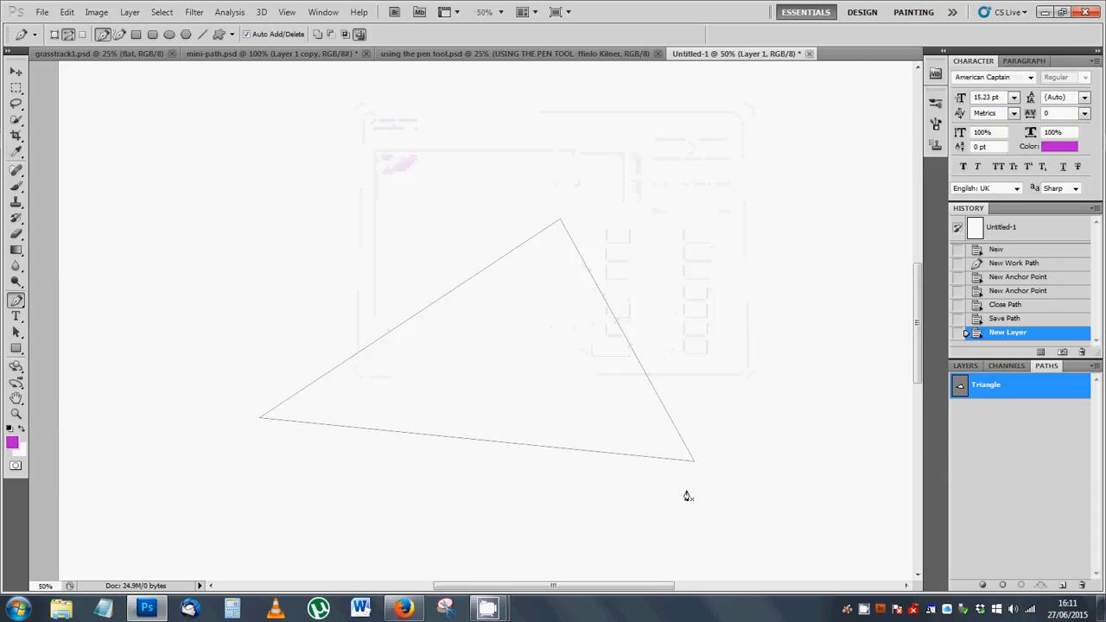
Step: Fill the Triangle path with the purple foreground colour on Layer 1, and deselect the path
left_click(993, 423)
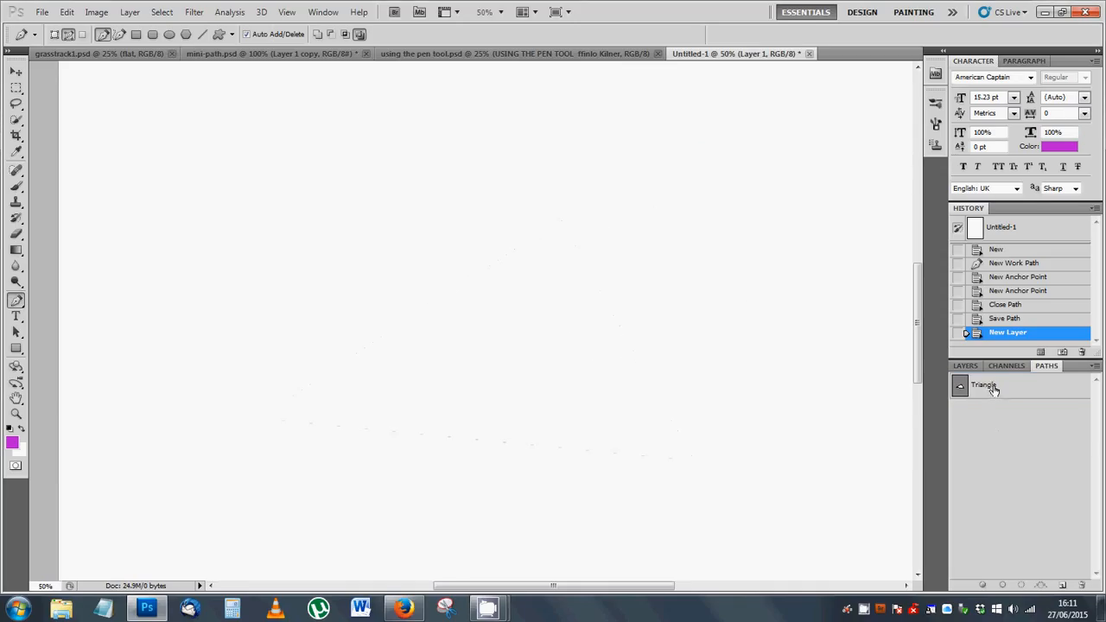
left_click(992, 391)
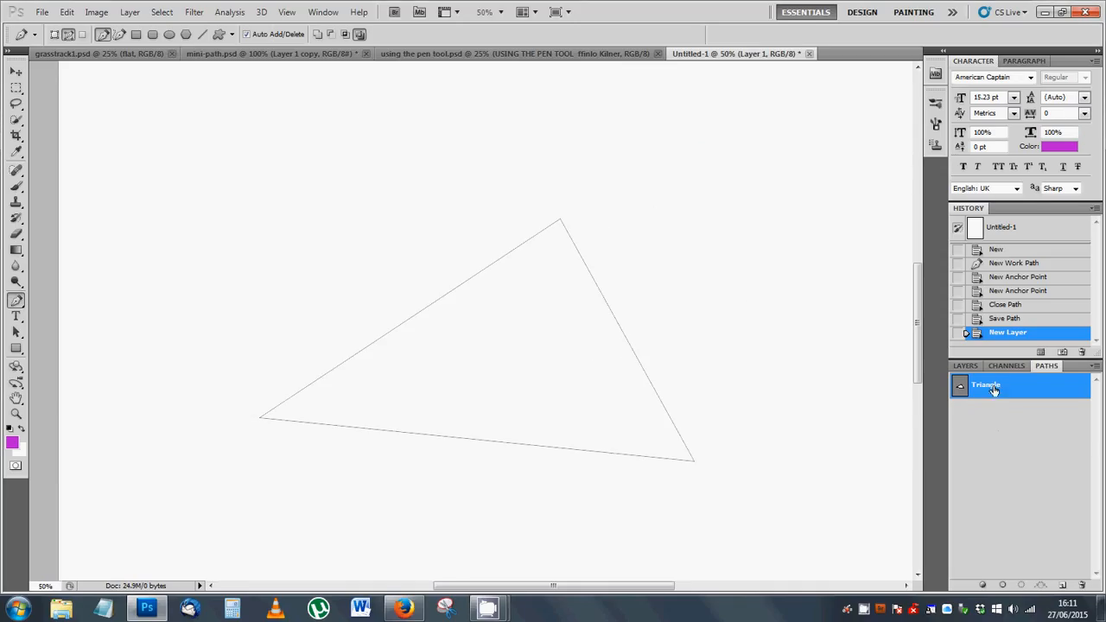
left_click(983, 588)
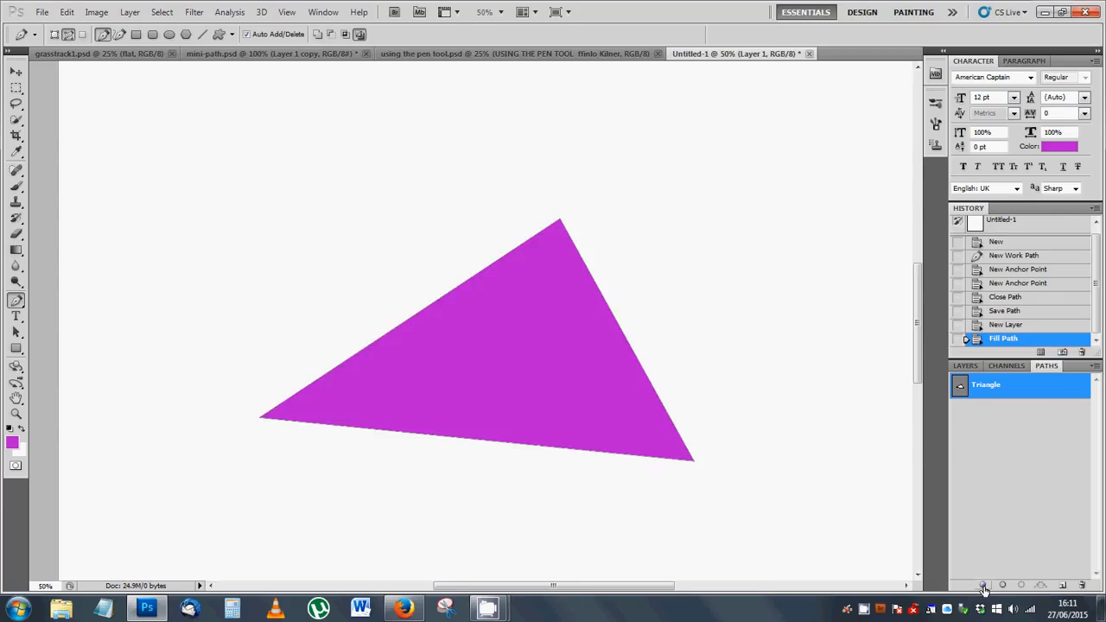
left_click(1001, 494)
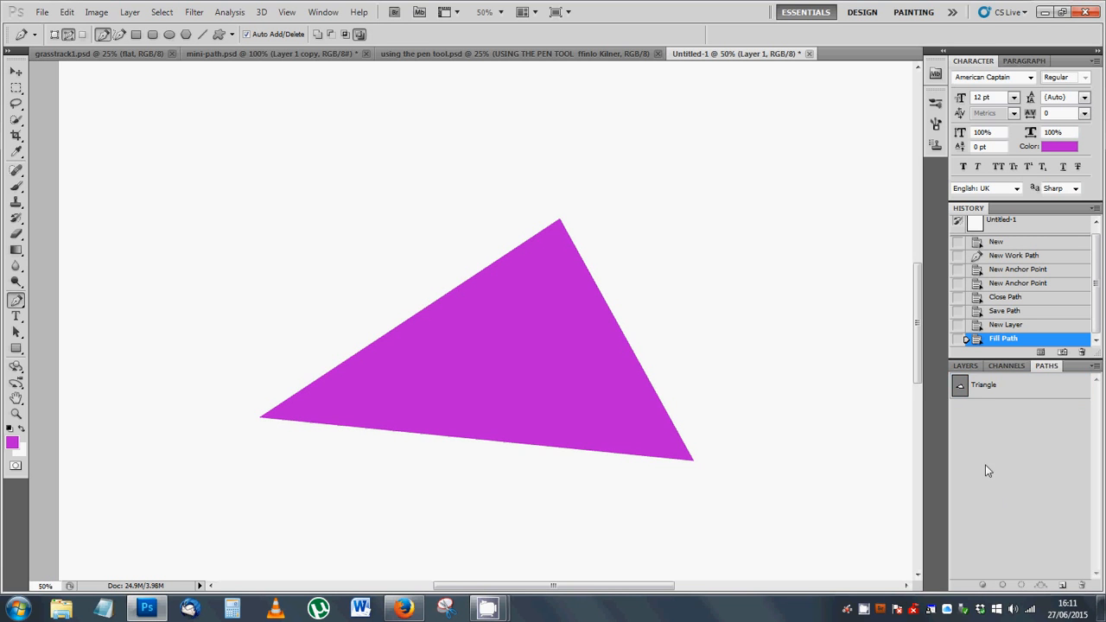
Step: Hide and show Layer 1 twice to check that the purple fill sits on its own layer
left_click(967, 366)
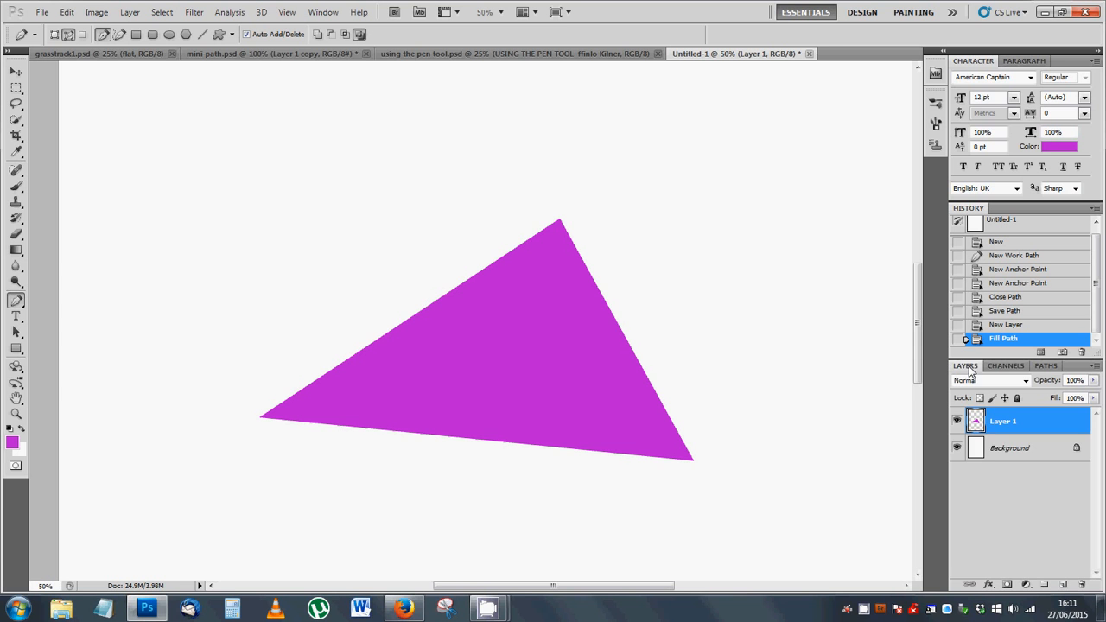
left_click(957, 421)
left_click(956, 421)
left_click(956, 421)
left_click(957, 421)
Step: Try moving the filled triangle on Layer 1 towards the page's upper-left area with the Move tool, and undo the move
left_click_drag(481, 345, 519, 399)
key("ctrl+z")
left_click(16, 71)
left_click_drag(481, 326, 360, 260)
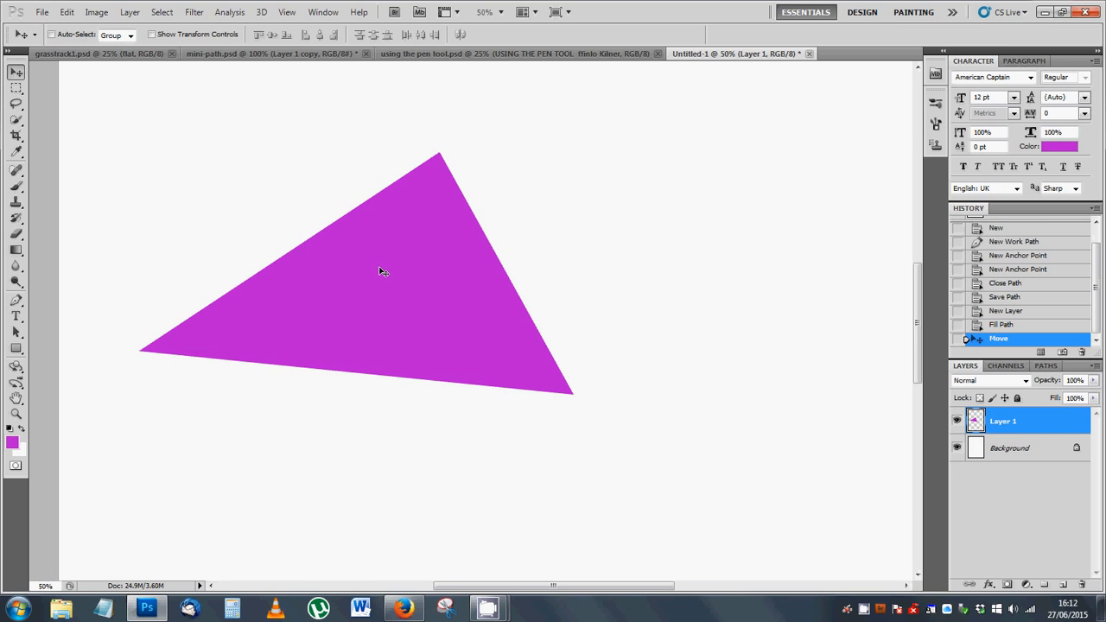
key("ctrl+z")
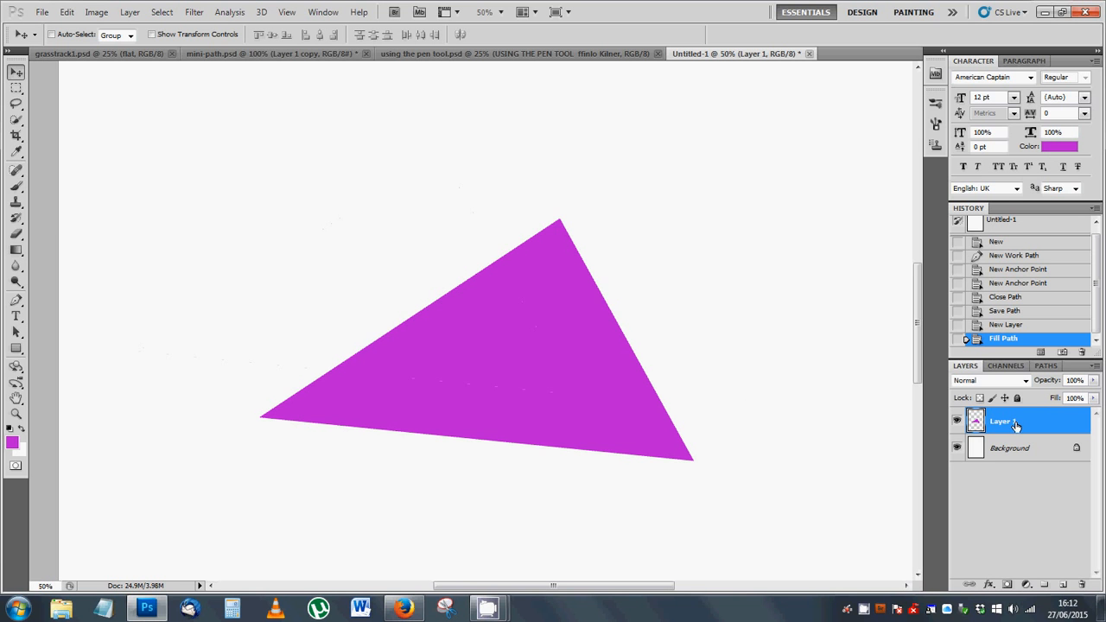
Step: Add a new empty layer above Layer 1 and select the Triangle path
left_click(1064, 585)
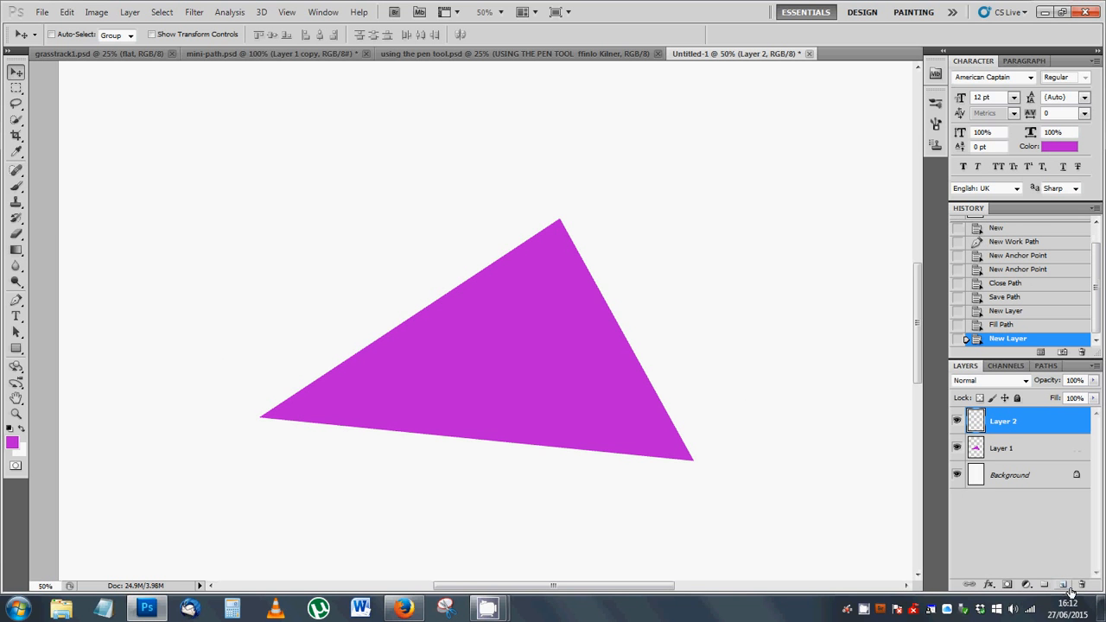
left_click(1045, 366)
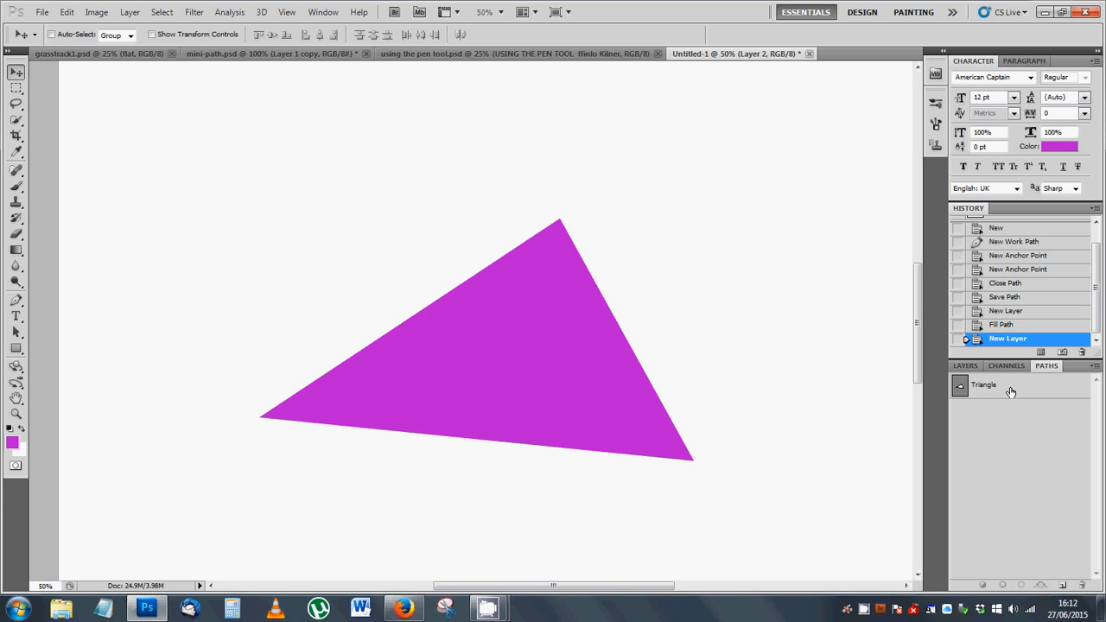
left_click(1012, 393)
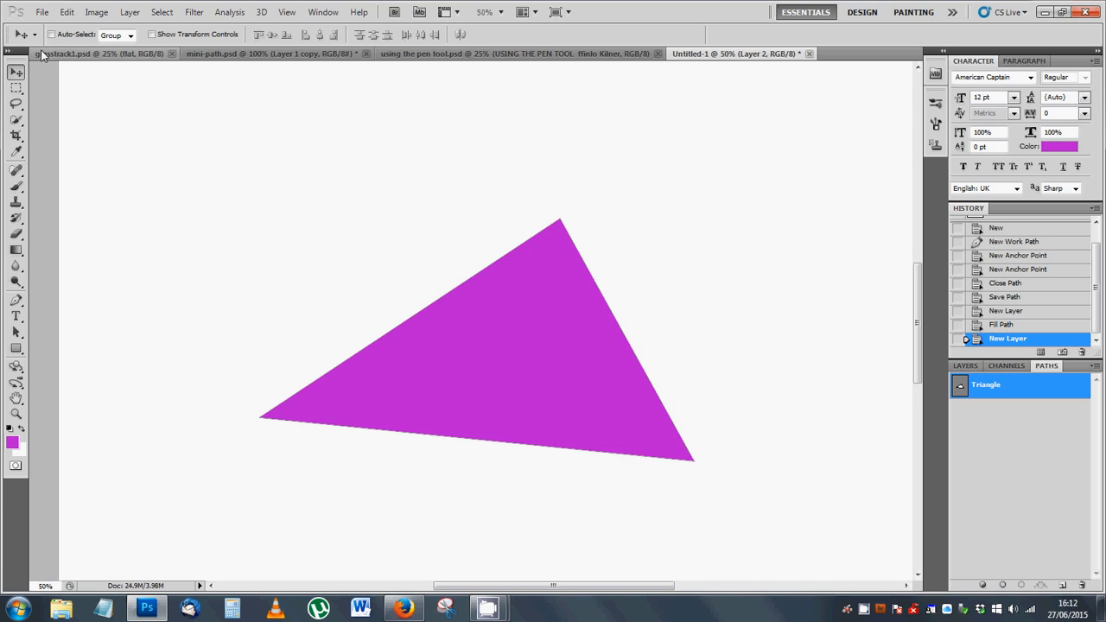
Step: Set up the Brush tool with a size of 27 px and a hardness of 100%
left_click(16, 186)
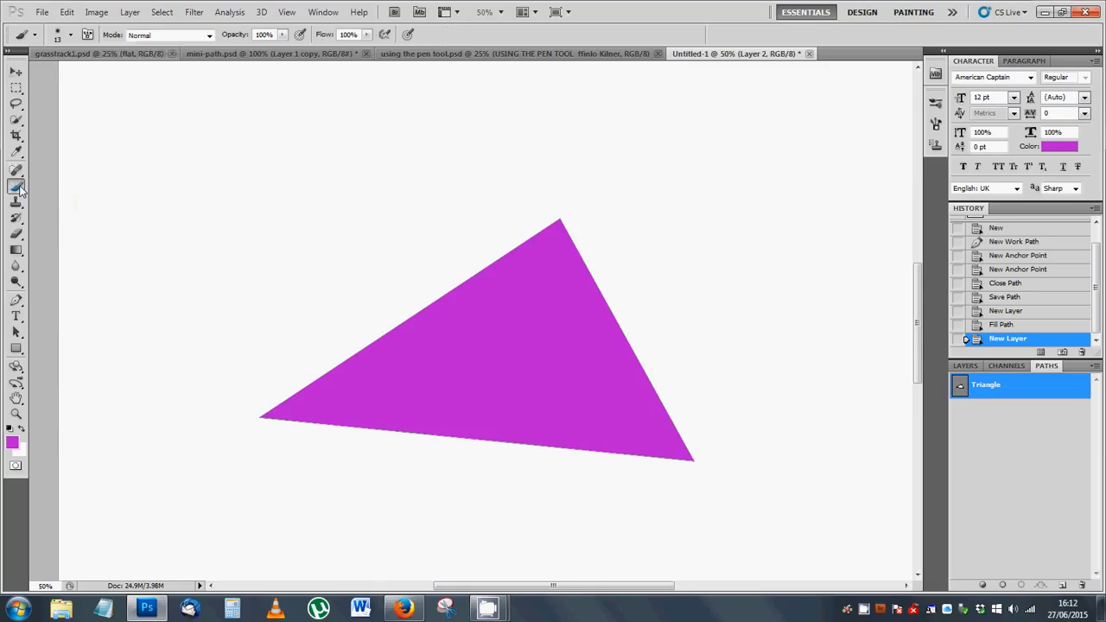
left_click(58, 40)
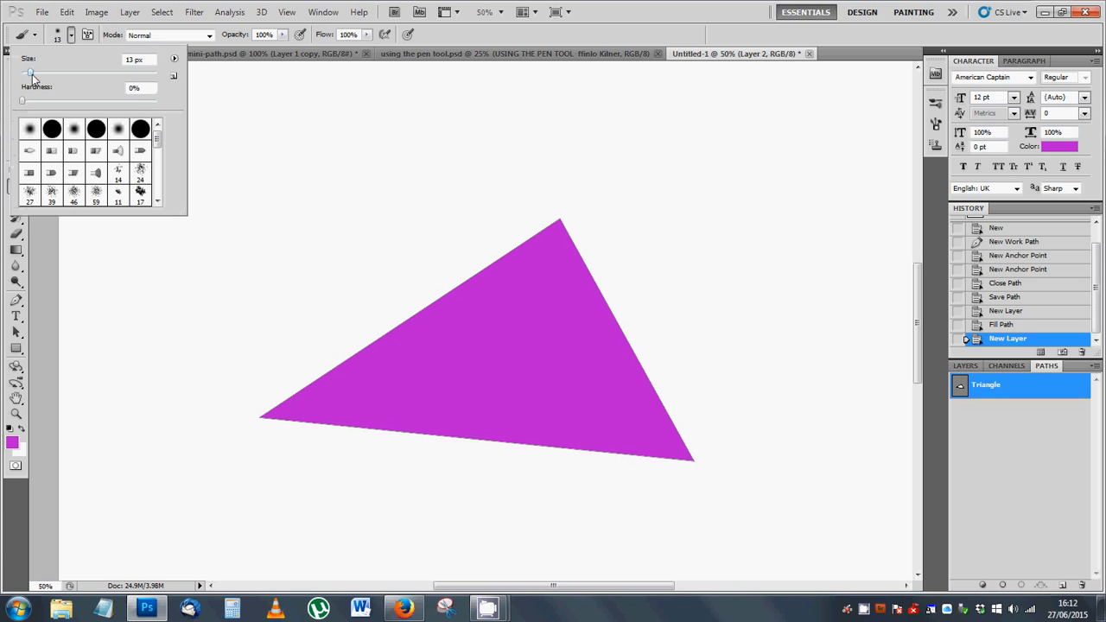
left_click_drag(31, 73, 41, 72)
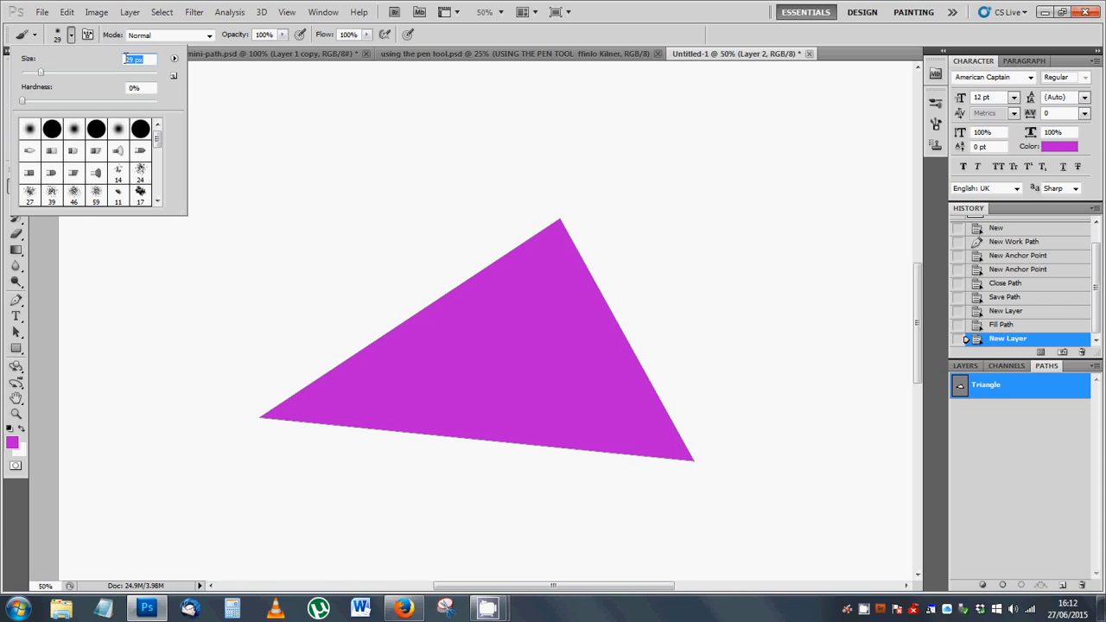
mouse_move(42, 74)
left_mouse_down()
mouse_move(69, 108)
mouse_move(161, 116)
left_mouse_up()
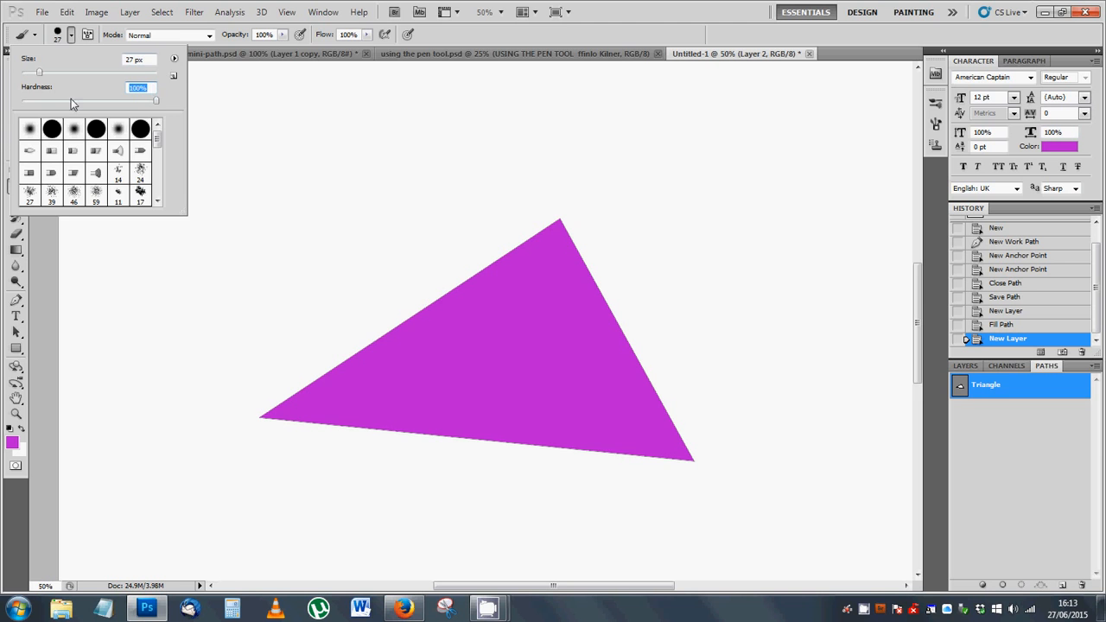
left_click(456, 36)
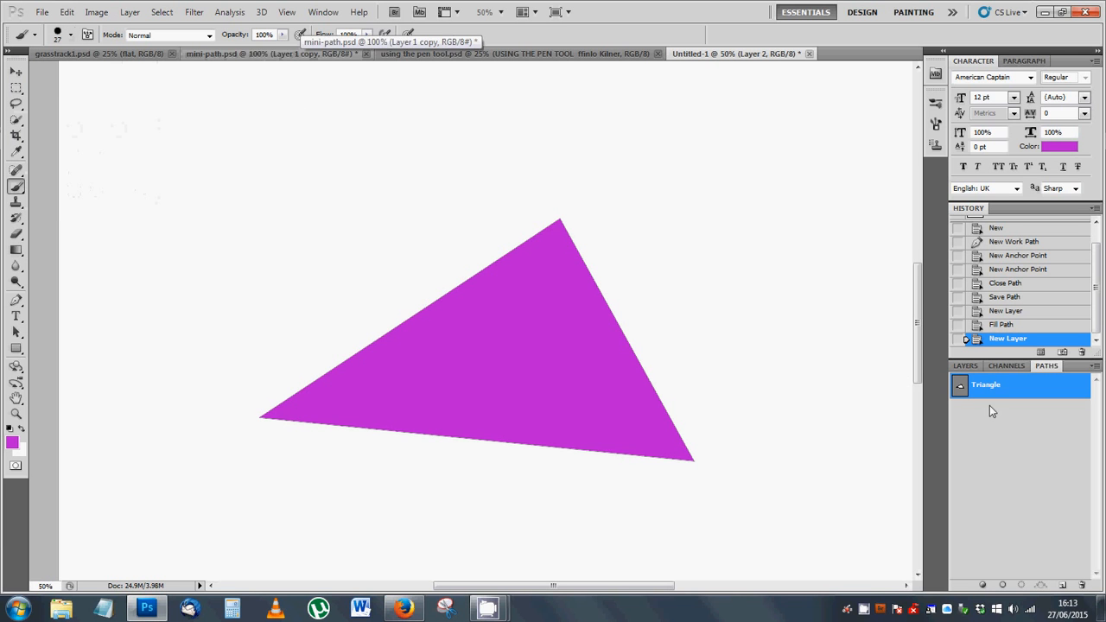
Step: Try stroking the Triangle path with the purple brush on Layer 2, and undo the stroke
left_click(996, 435)
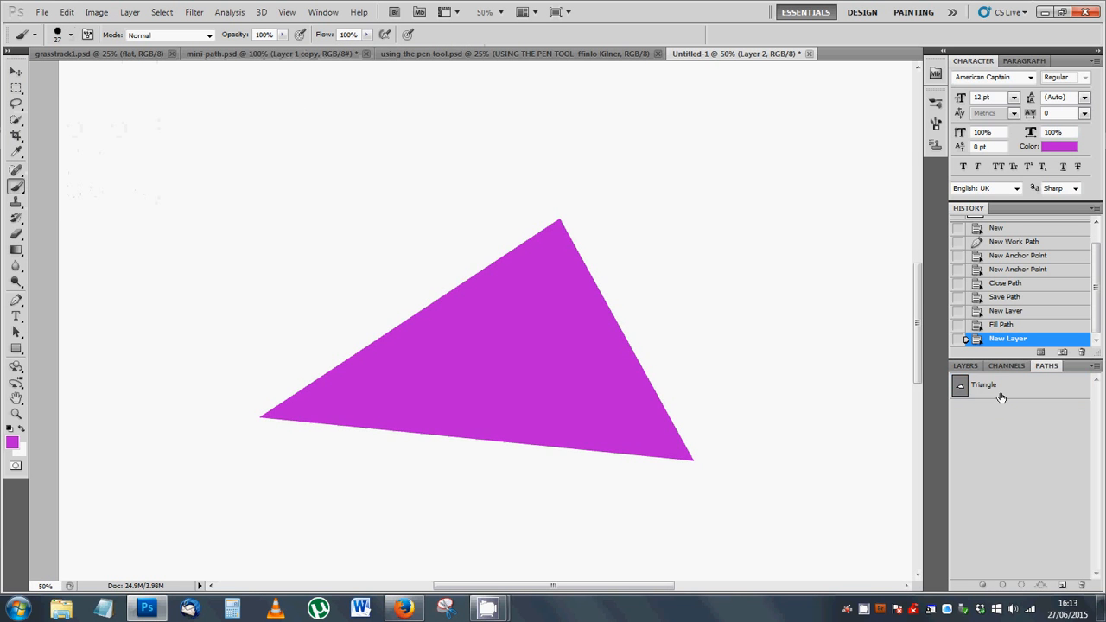
left_click(995, 390)
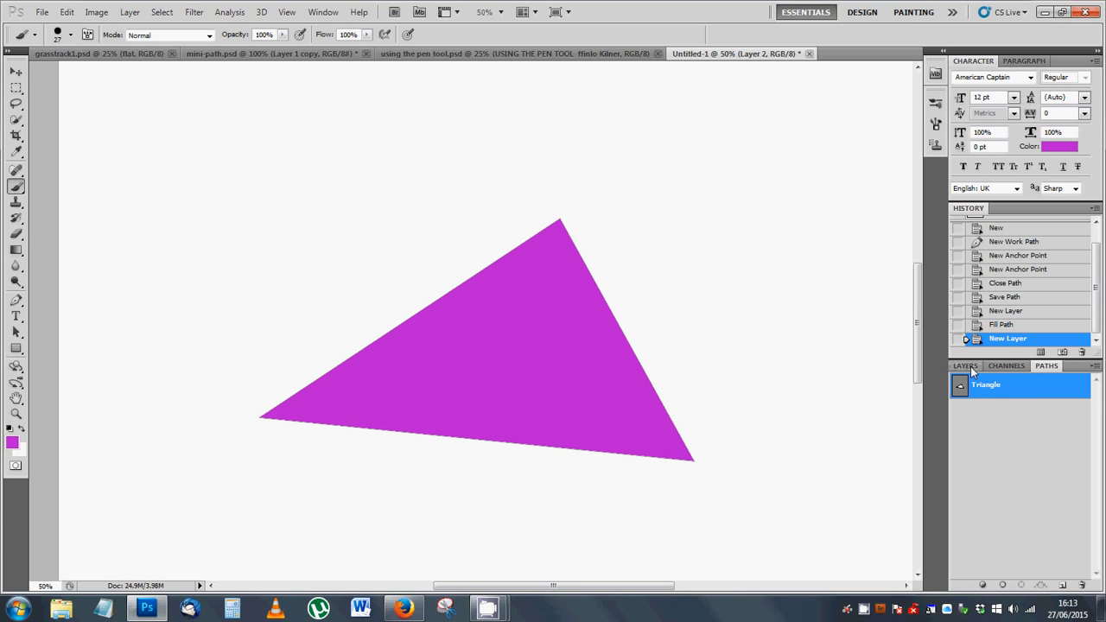
left_click(971, 367)
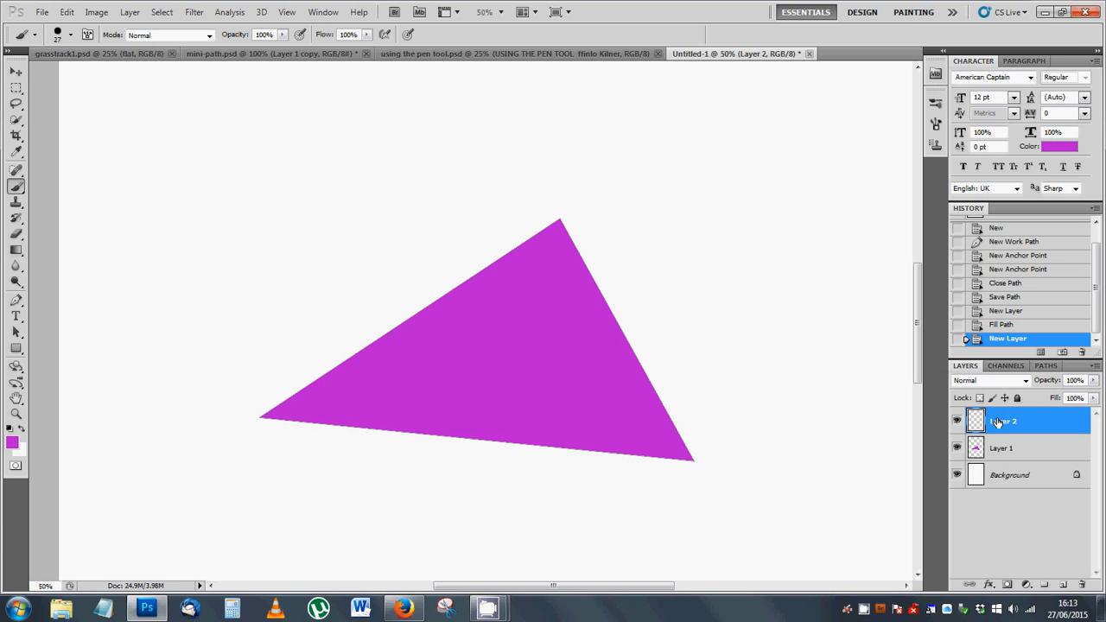
left_click(1047, 367)
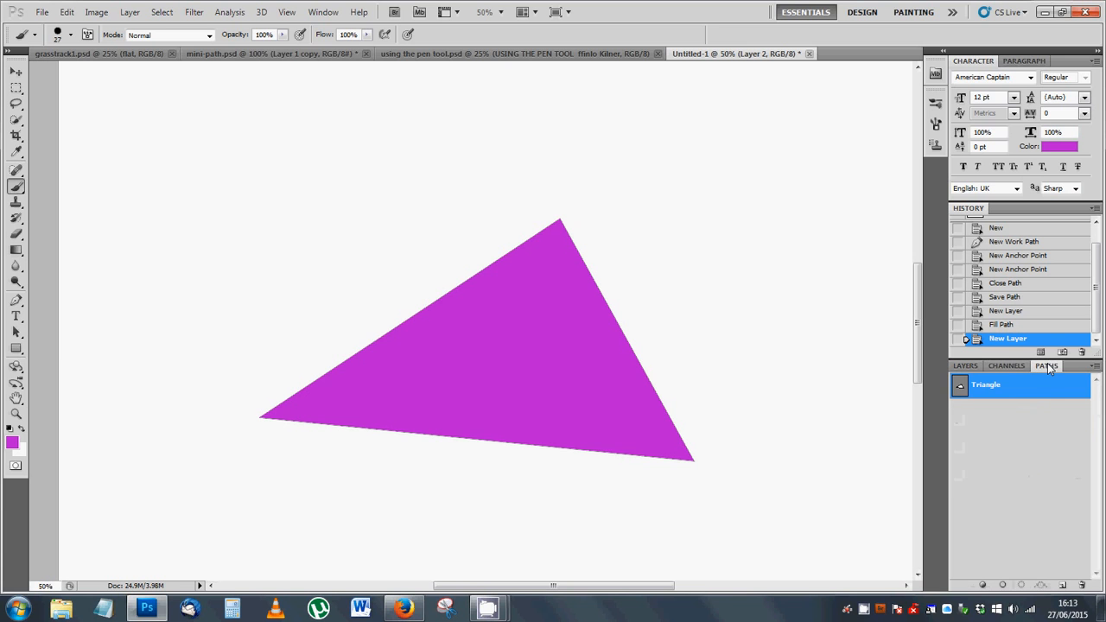
left_click(1003, 587)
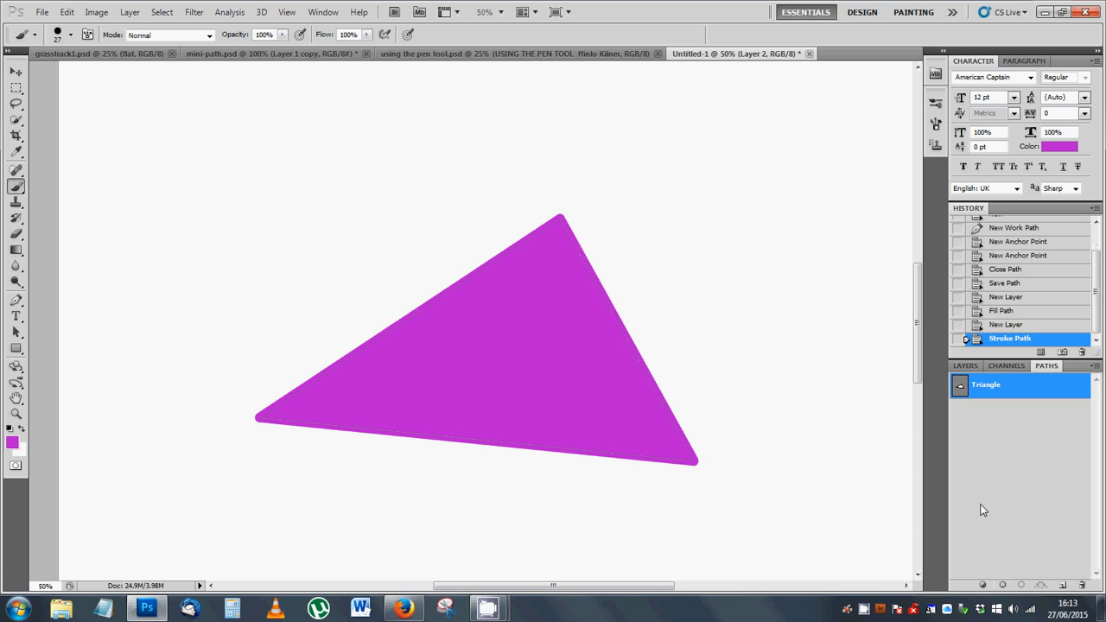
key("ctrl+z")
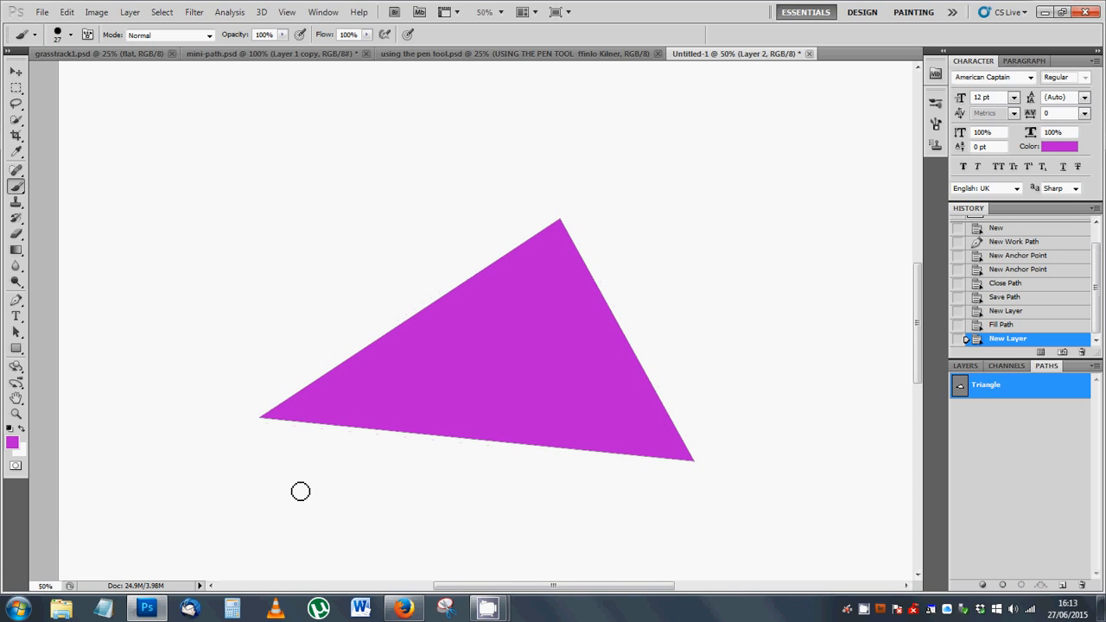
Step: Stroke the Triangle path on Layer 2 with the brush in yellow, hex e5d30d, and deselect the path
left_click(13, 445)
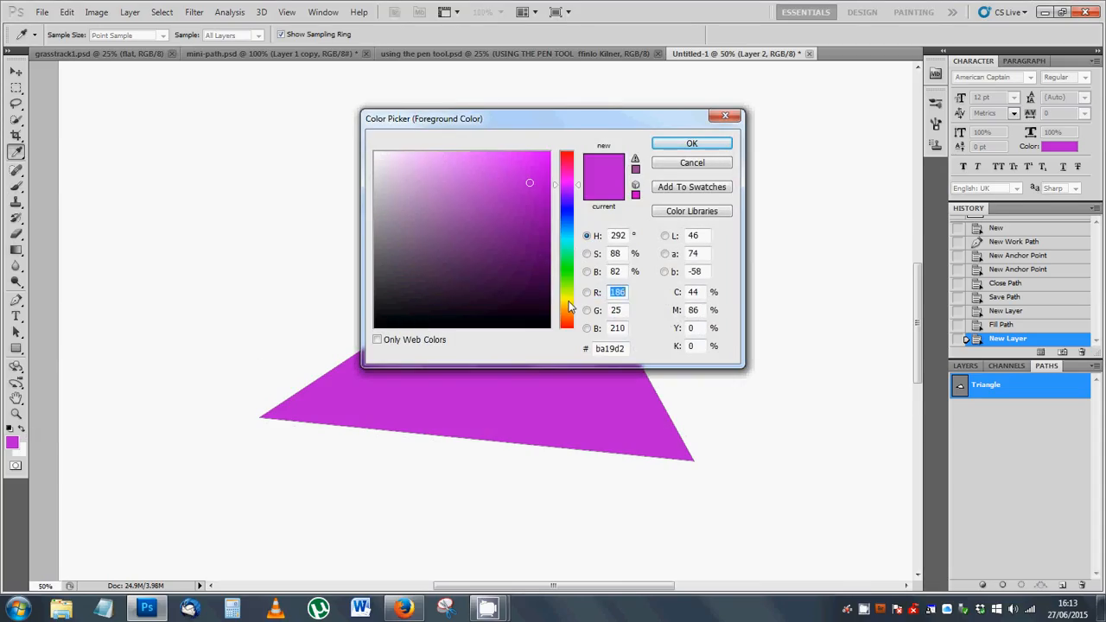
left_click(567, 302)
left_click(539, 173)
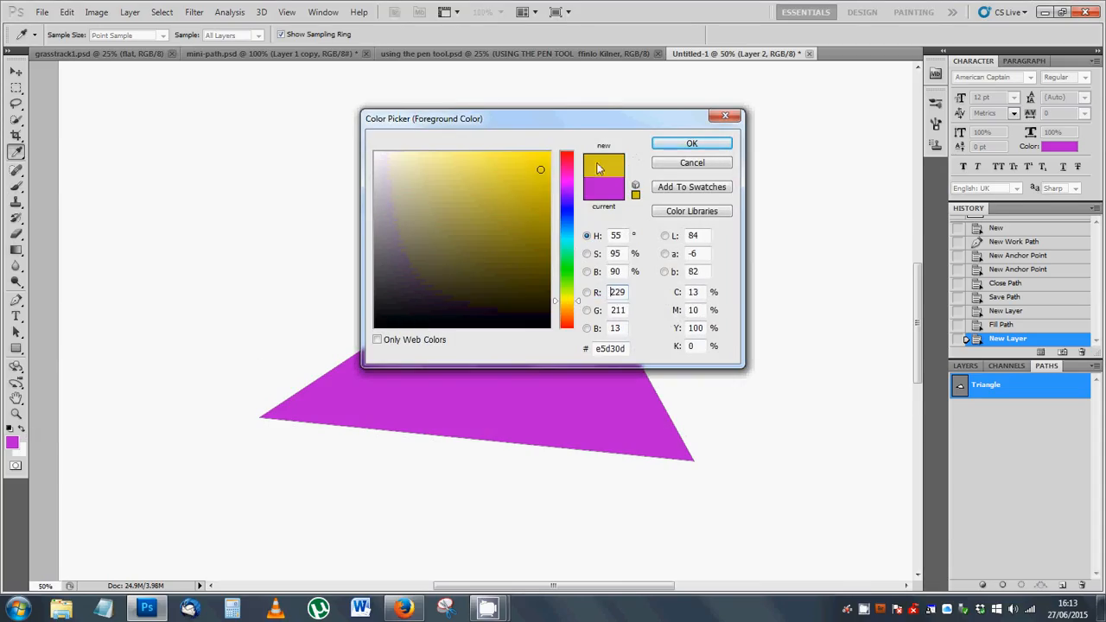
left_click(685, 143)
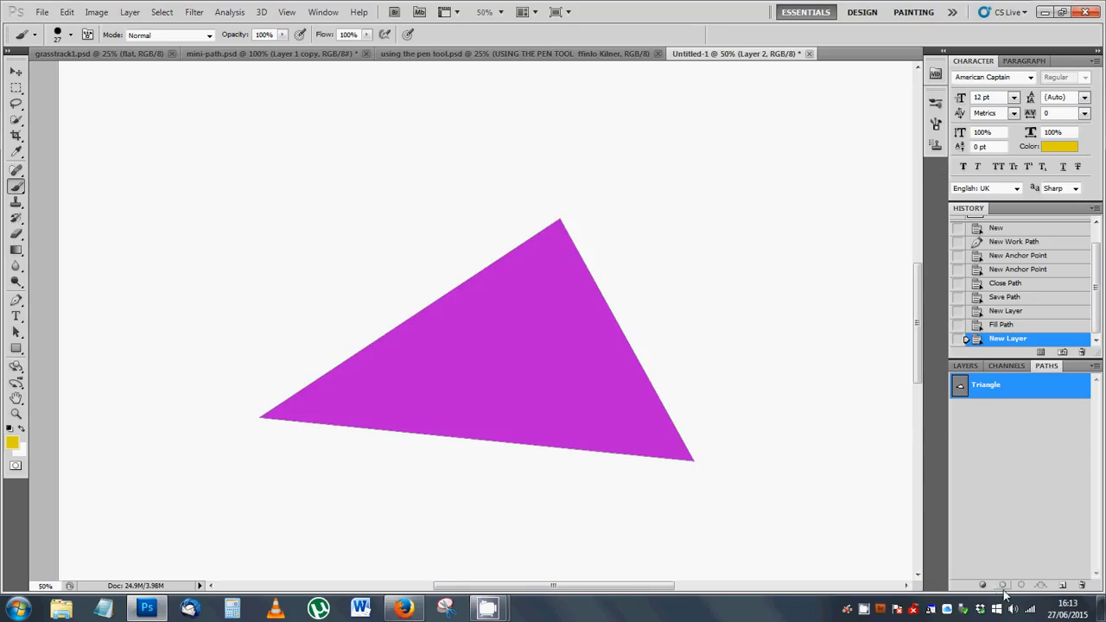
left_click(1002, 586)
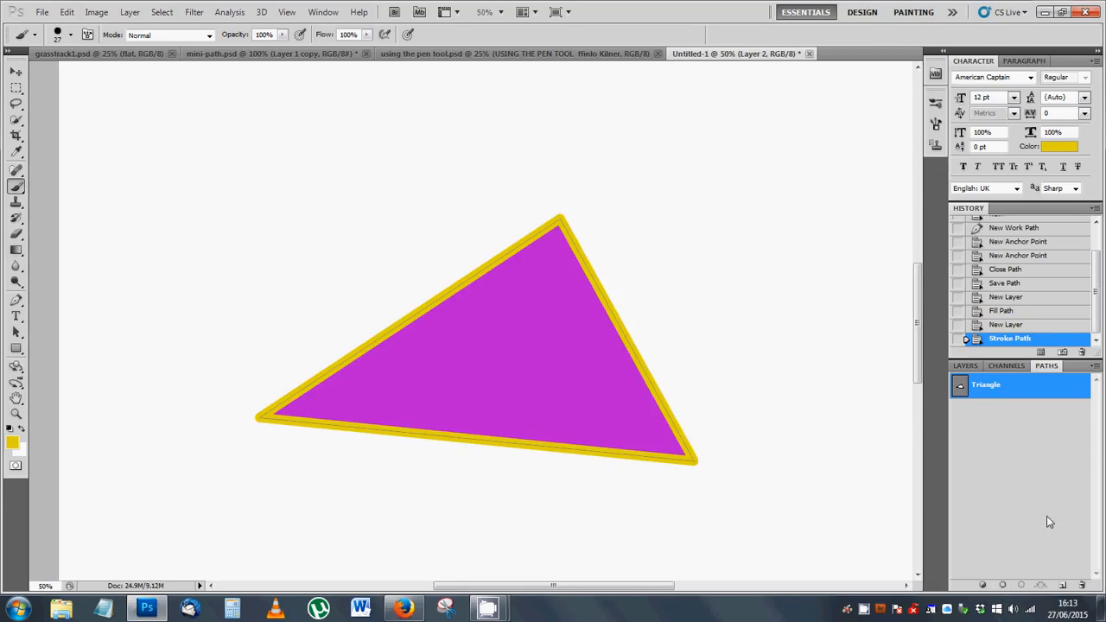
left_click(1019, 472)
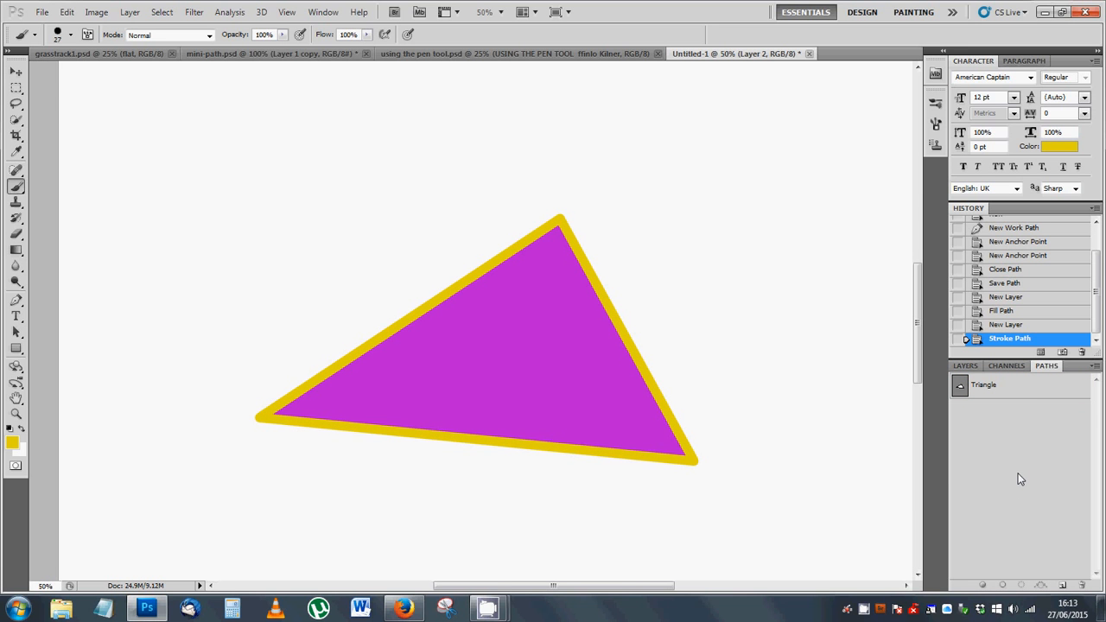
Step: Hide and show Layer 2 and Layer 1 twice each to compare the yellow outline with the purple fill
left_click(972, 369)
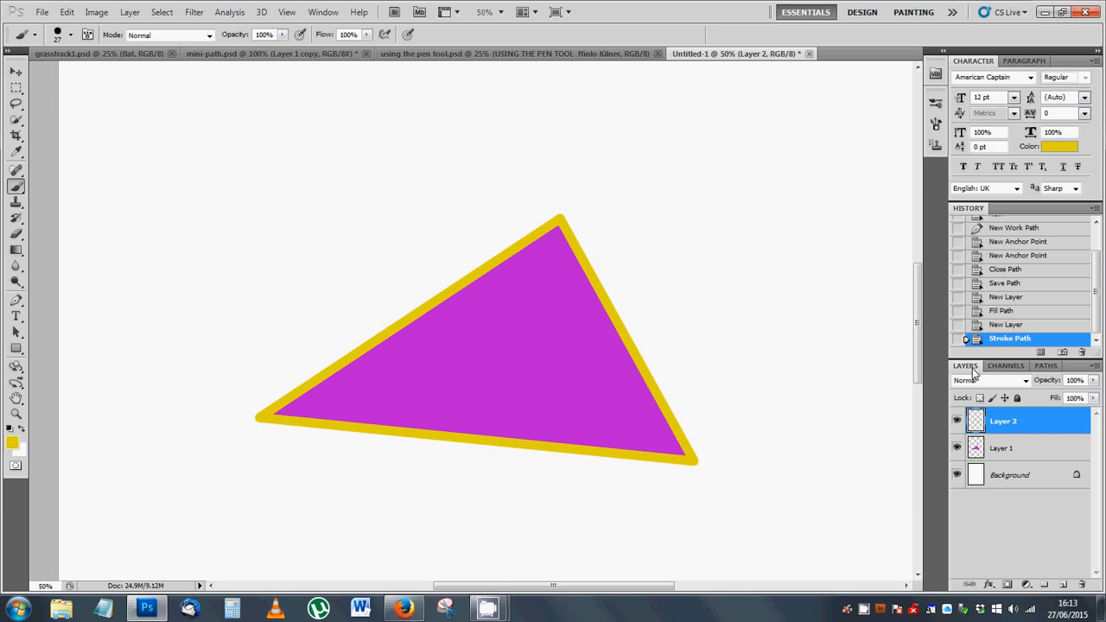
left_click(956, 422)
left_click(957, 421)
left_click(957, 422)
left_click(957, 422)
left_click(956, 448)
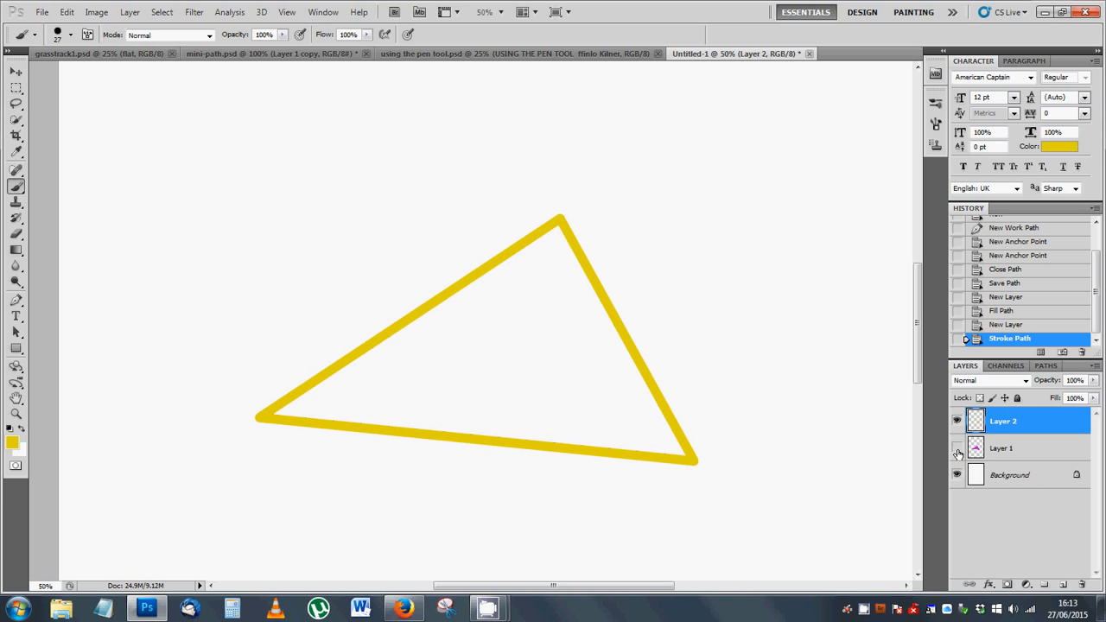
left_click(957, 448)
left_click(957, 448)
left_click(957, 449)
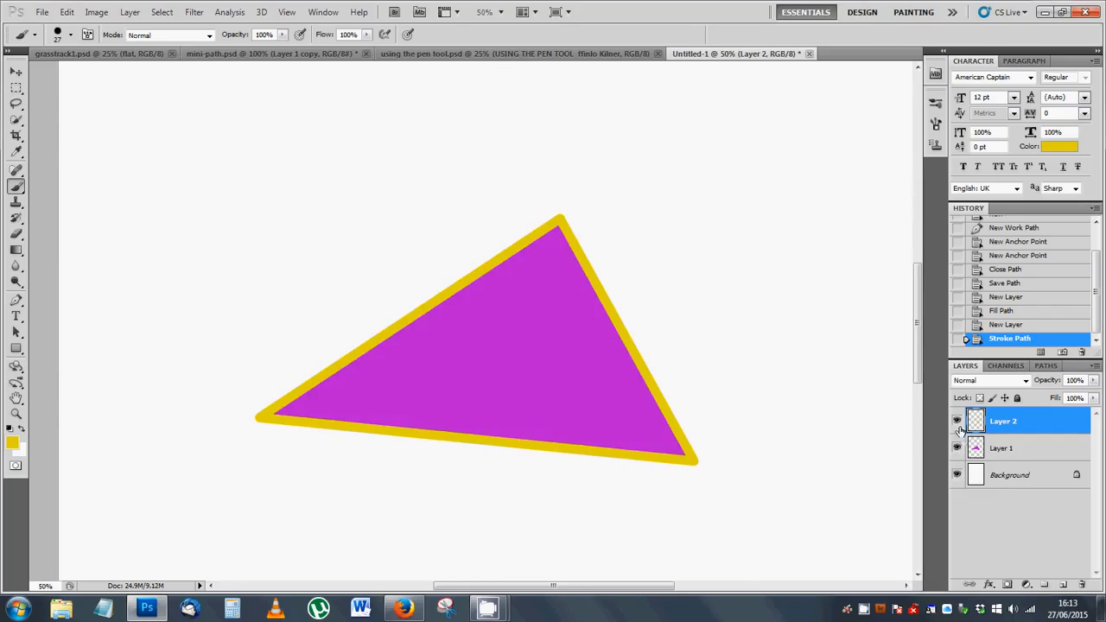
Step: Try moving the yellow outline on Layer 2 and the purple fill on Layer 1 independently, and revert to the Stroke Path state
left_click(15, 73)
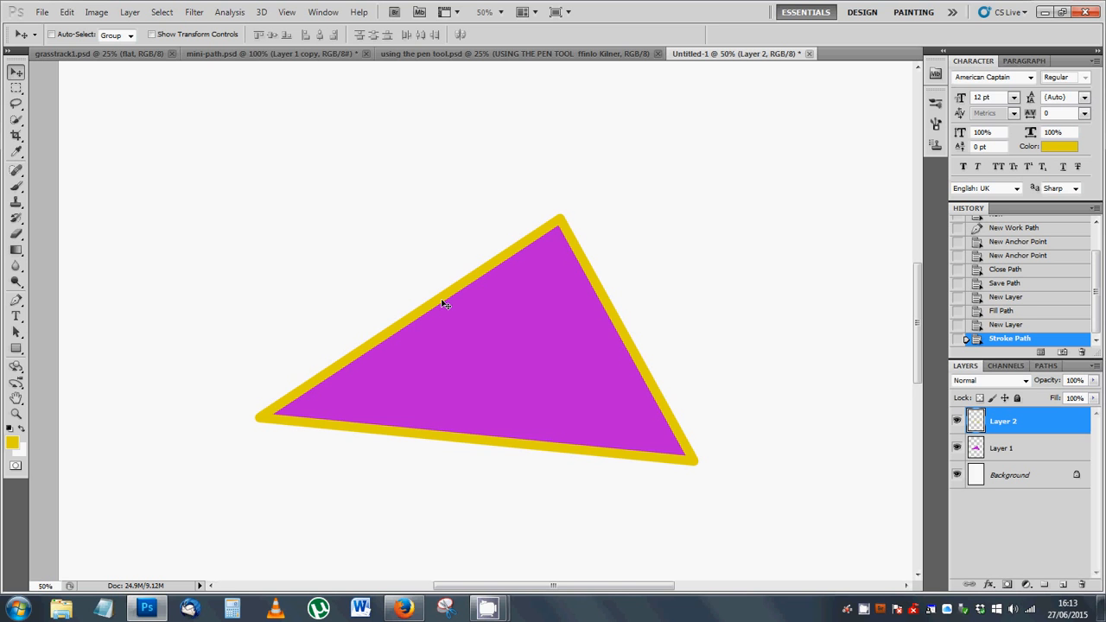
mouse_move(444, 304)
left_mouse_down()
mouse_move(420, 292)
mouse_move(415, 309)
left_mouse_up()
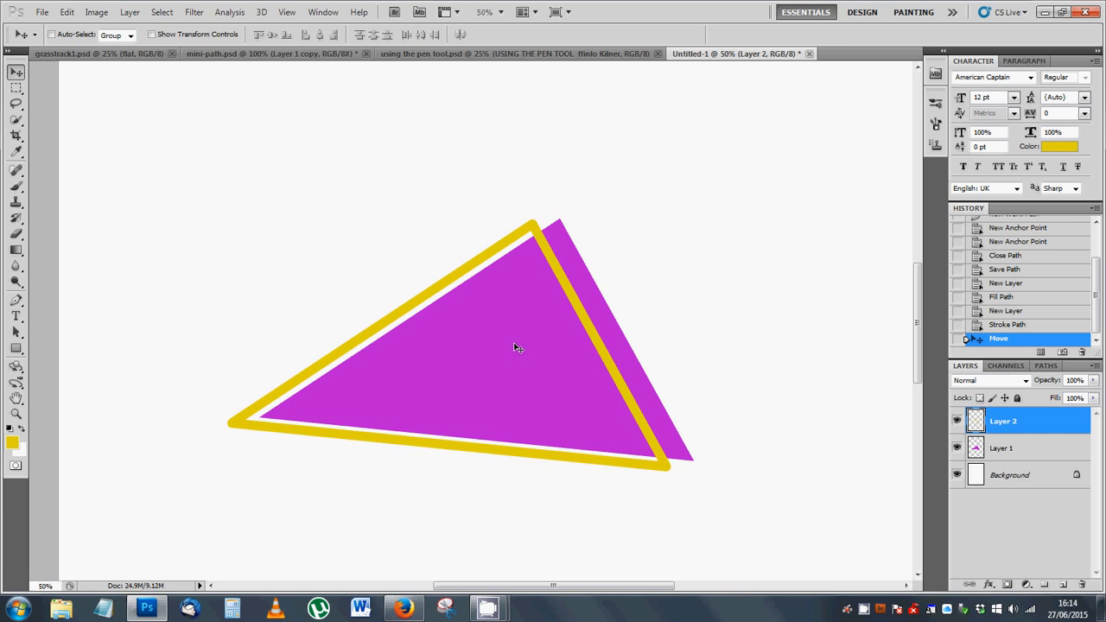
left_click(1007, 449)
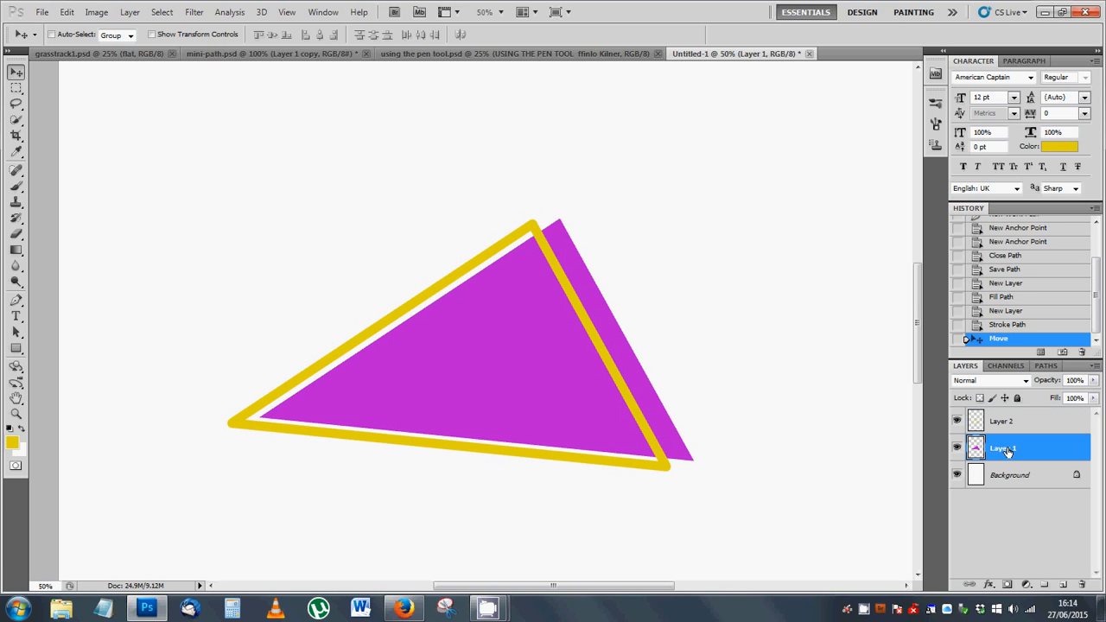
mouse_move(533, 363)
left_mouse_down()
mouse_move(497, 361)
mouse_move(533, 366)
mouse_move(521, 360)
mouse_move(525, 373)
left_mouse_up()
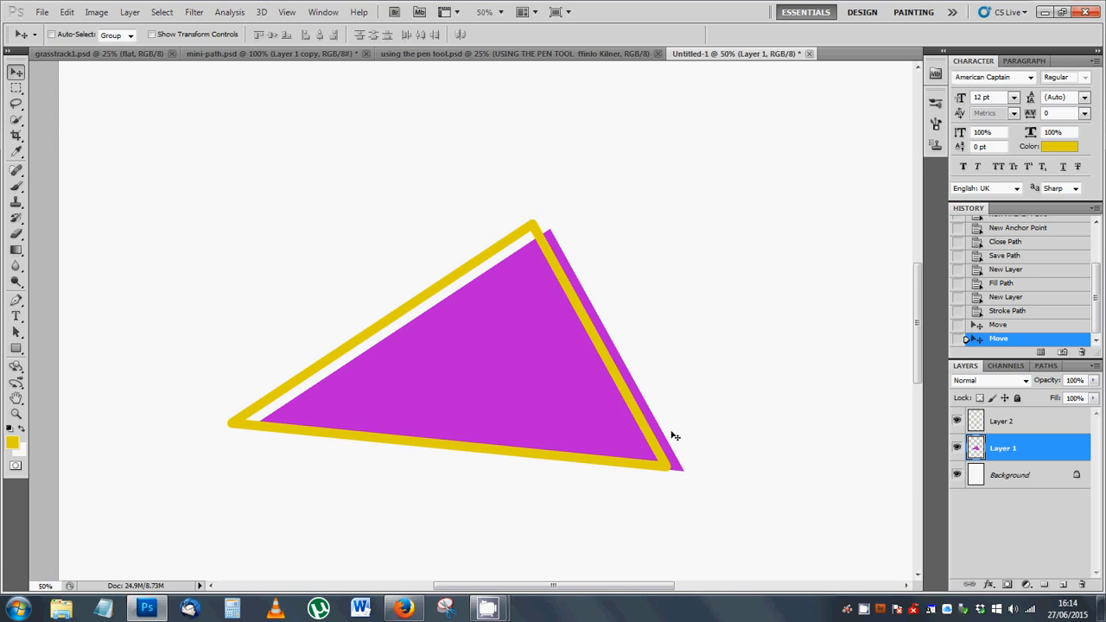
left_click(1011, 312)
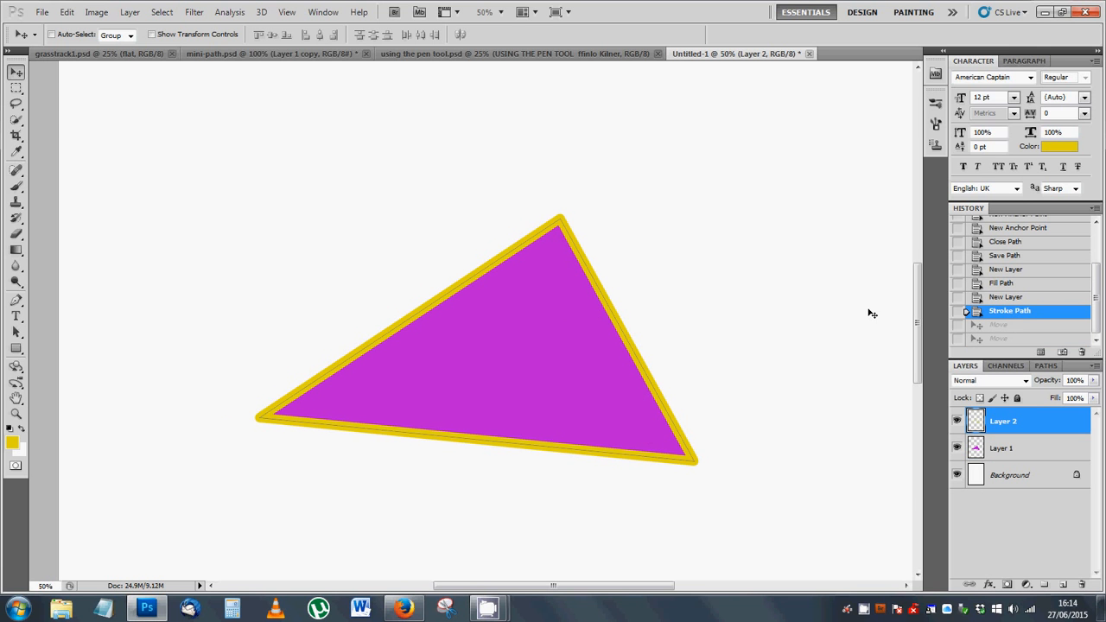
Step: Show the Triangle path and save the document as triangle in Photoshop format with Maximize Compatibility, suppressing the format options prompt for future saves
left_click(1045, 366)
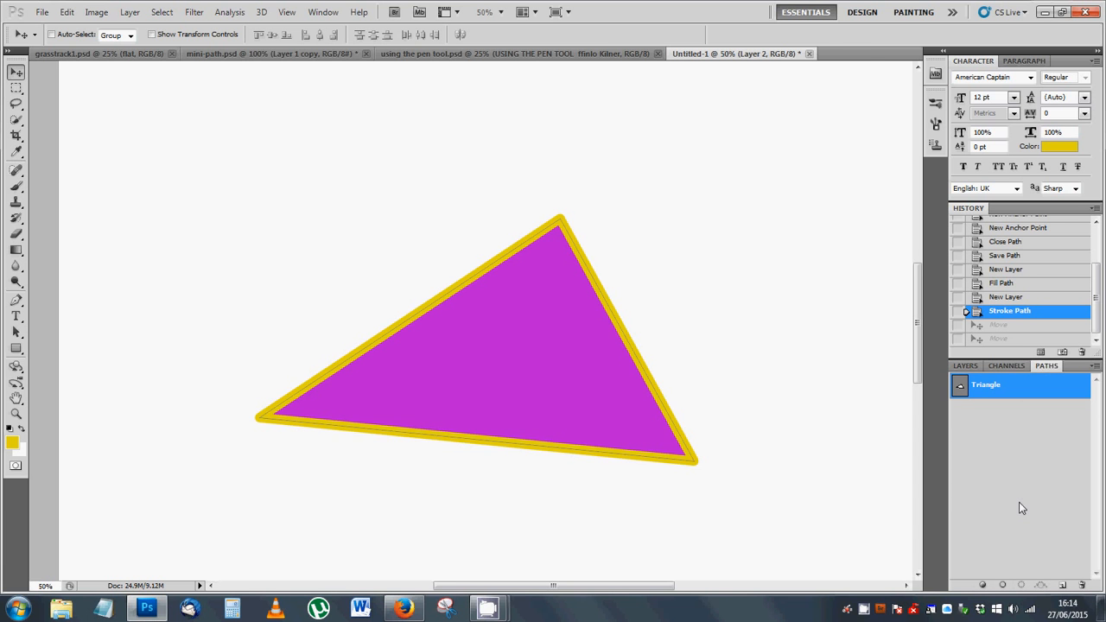
key("ctrl+s")
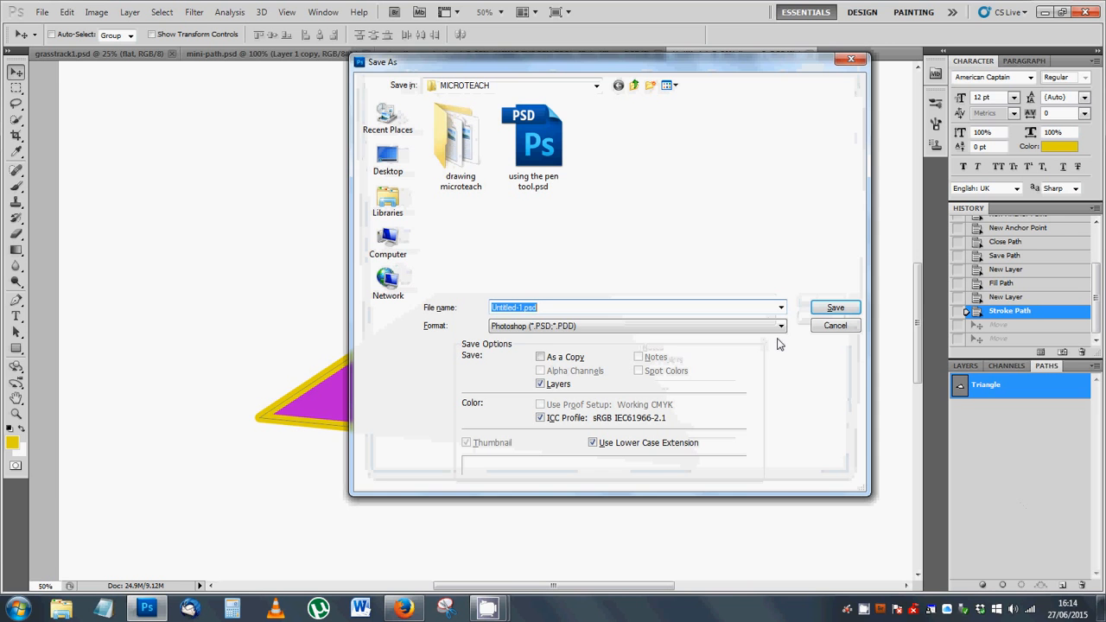
type("triangle")
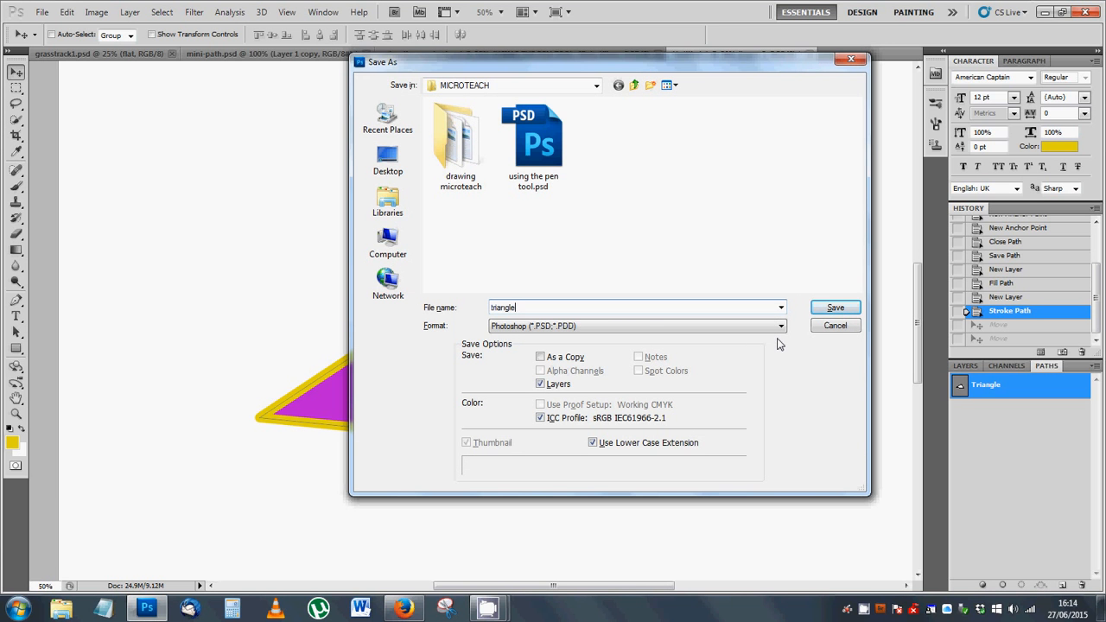
key("Return")
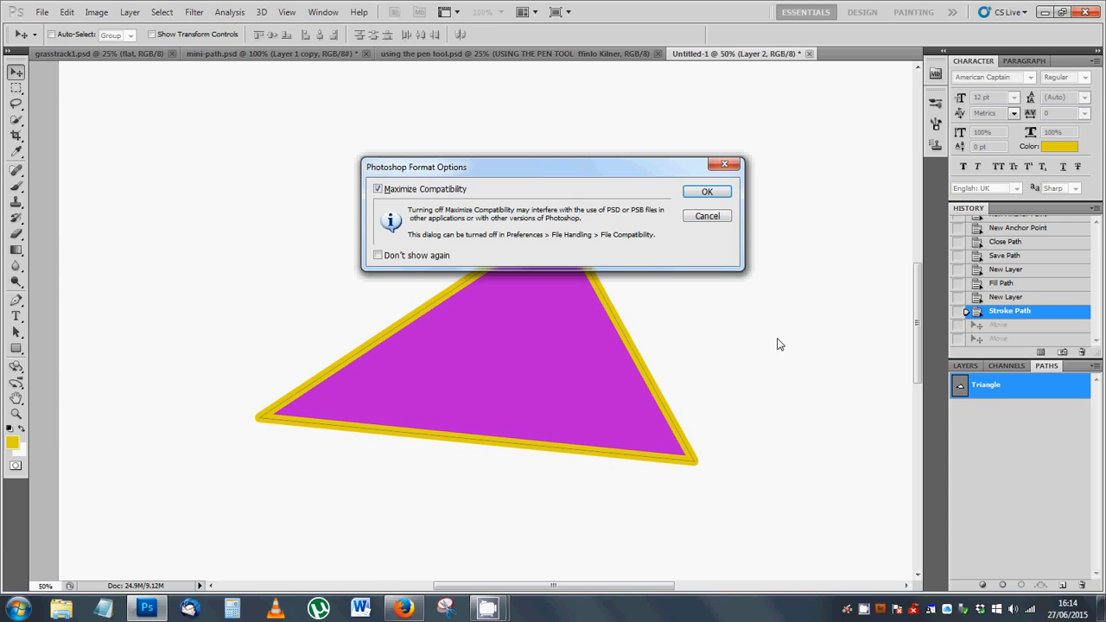
left_click(378, 255)
left_click(707, 193)
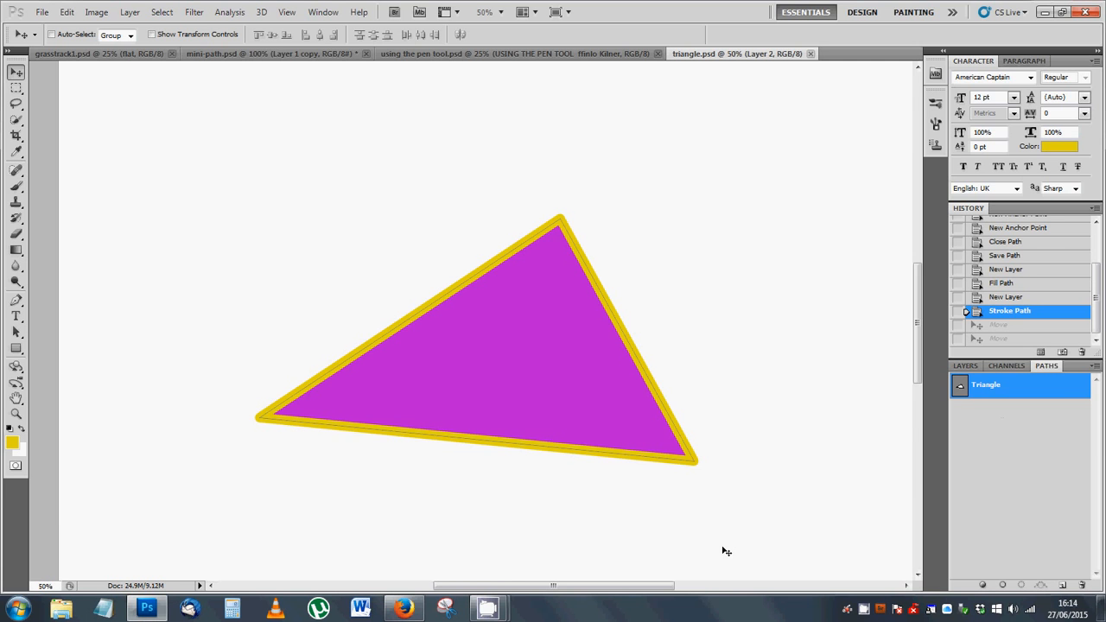
left_click(1045, 12)
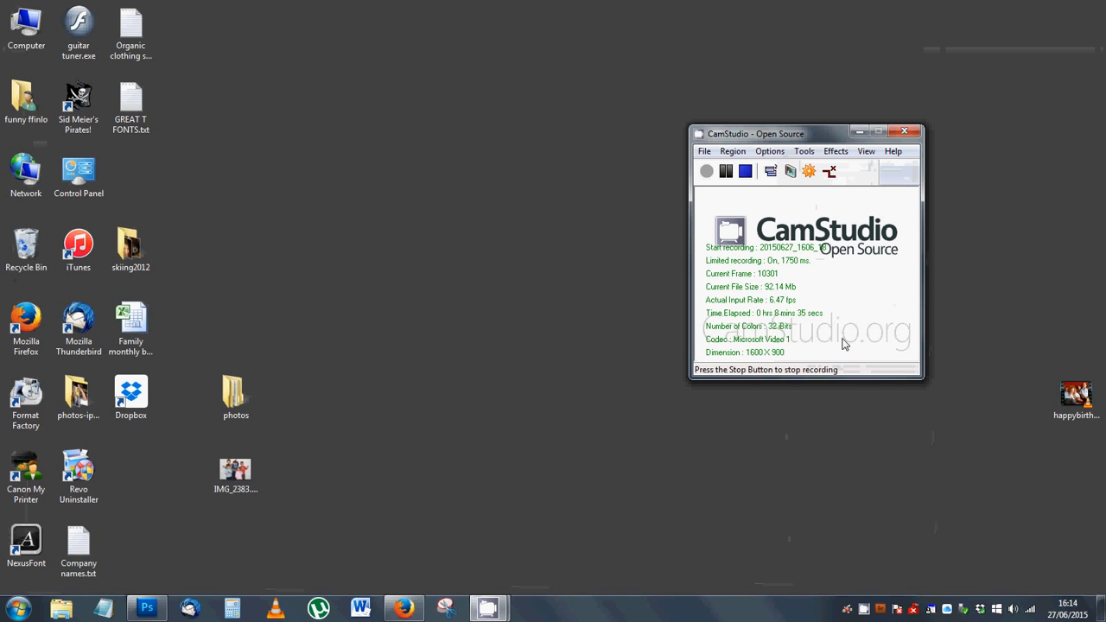